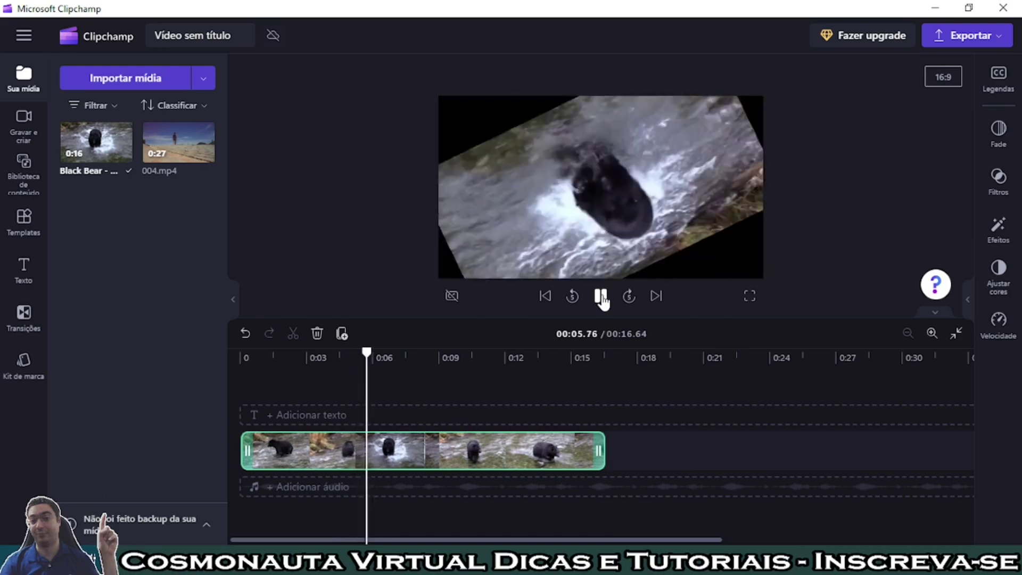
Stop the preview playback and delete the rotating Black Bear clip from the timeline.
click(600, 296)
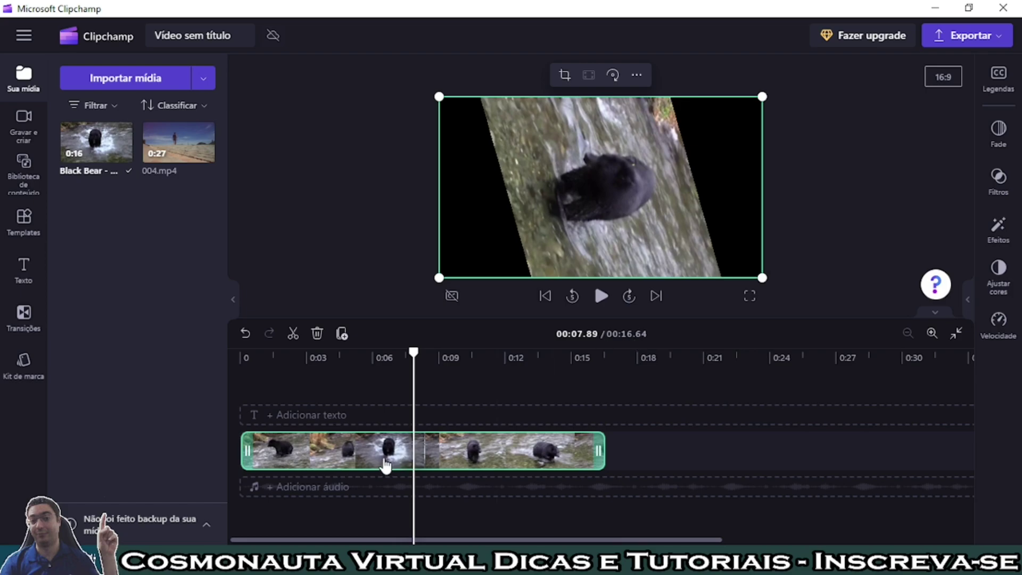
drag(386, 464, 618, 445)
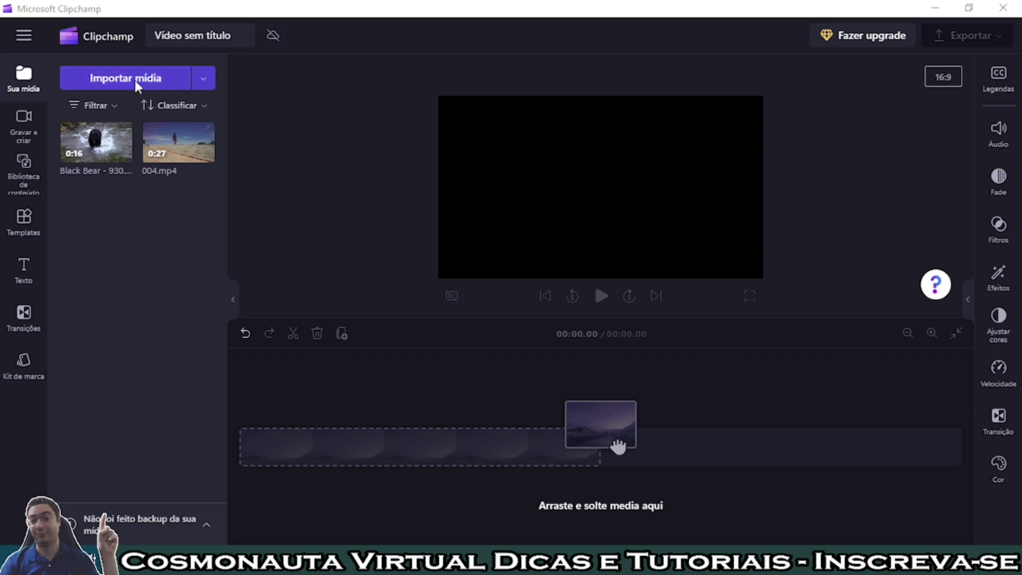
Import the palm-tree sunset video PÃ´r Do Sol - 23070.mp4 from the Pixabay folder into the project media.
click(136, 83)
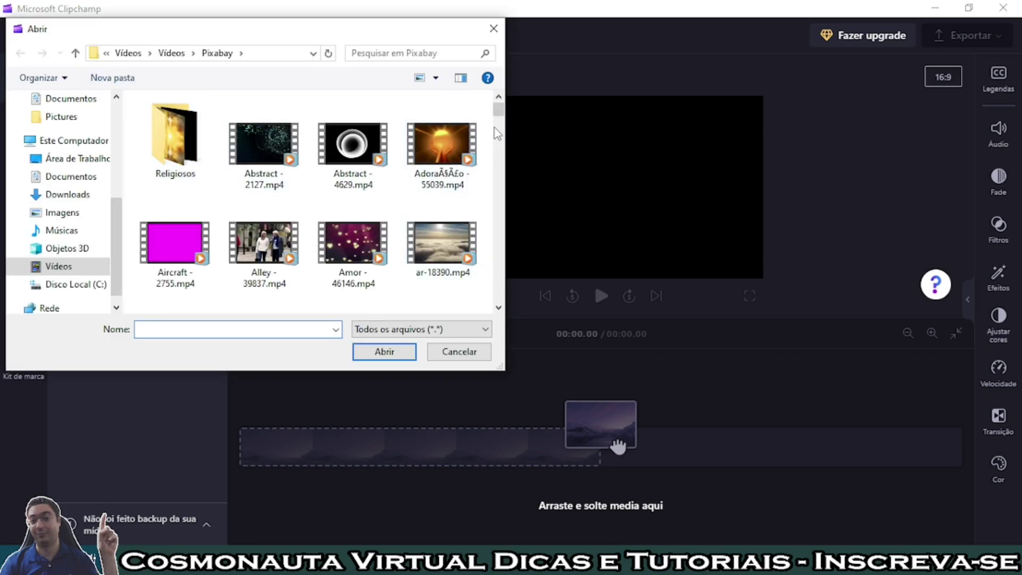
drag(498, 116, 488, 245)
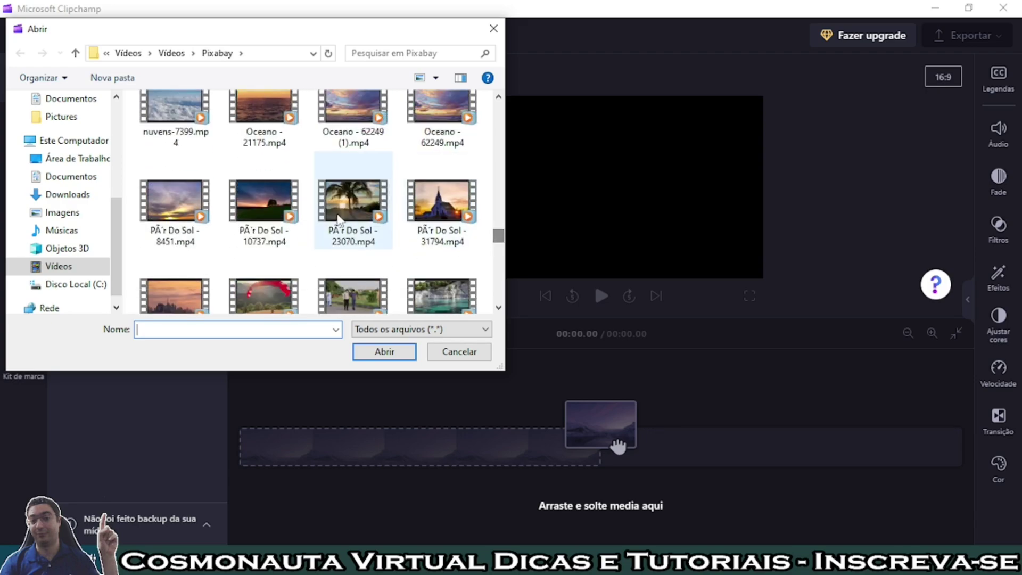
click(351, 213)
click(386, 352)
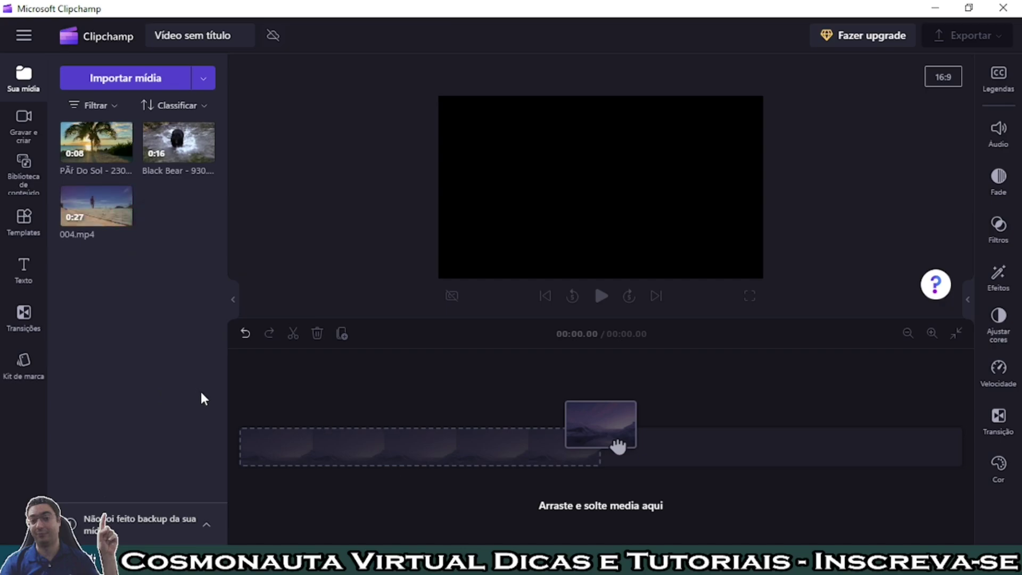
Add Black Bear - 930.mp4 to the empty timeline.
mouse_move(204, 160)
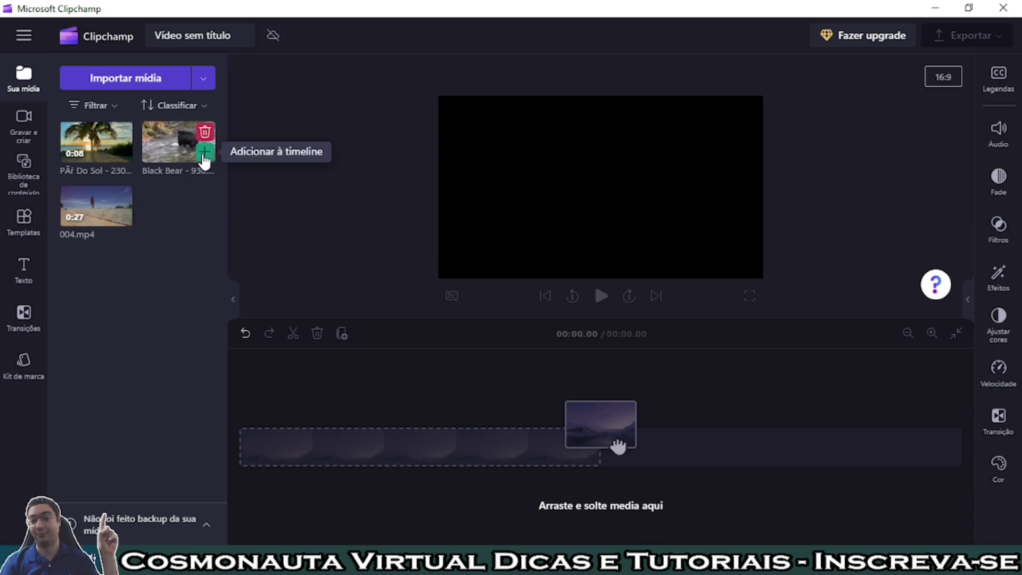
click(203, 154)
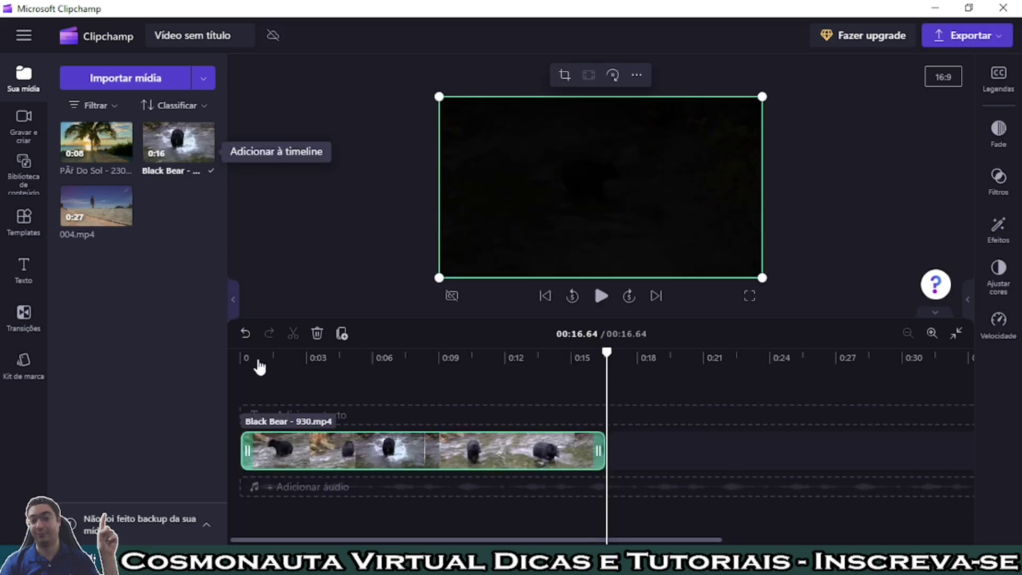
Try adding 004.mp4 after the bear clip on the timeline and remove it again.
mouse_move(125, 228)
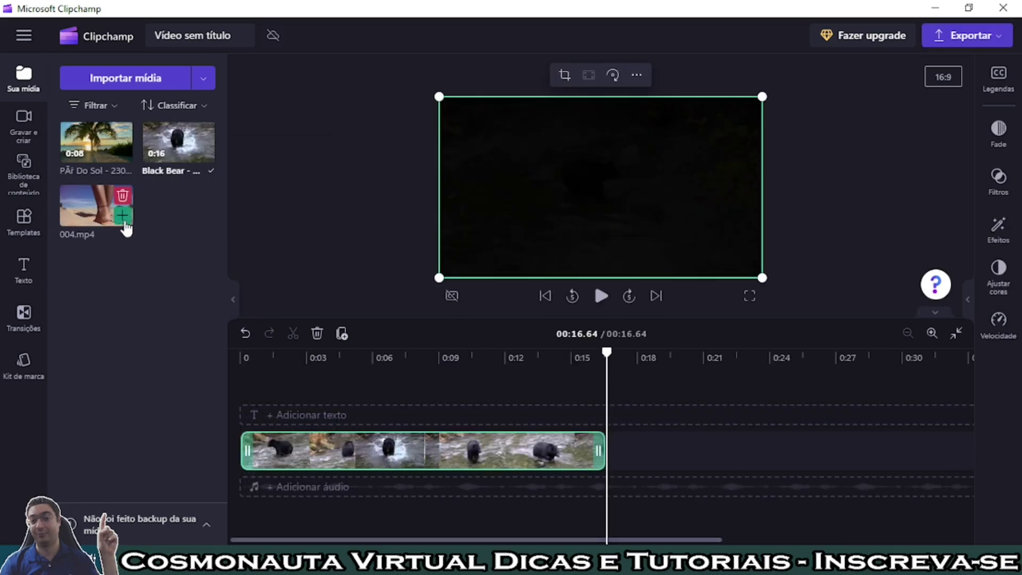
click(124, 222)
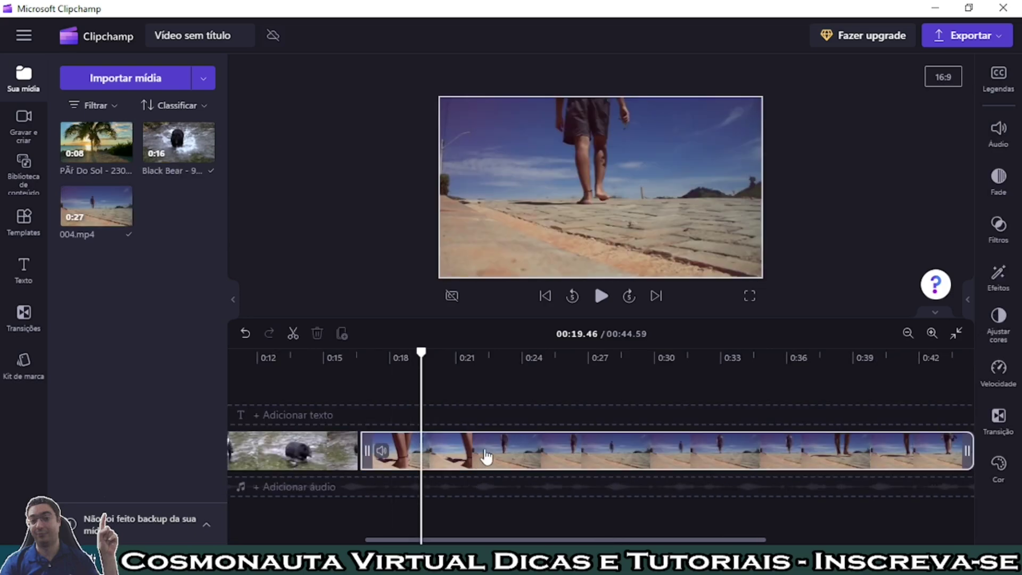
click(394, 416)
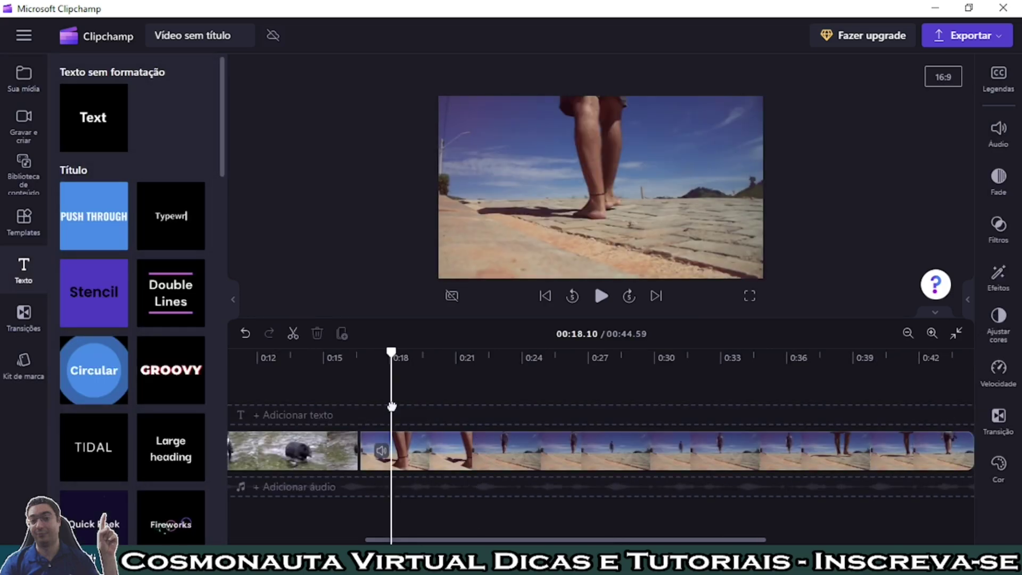
click(376, 386)
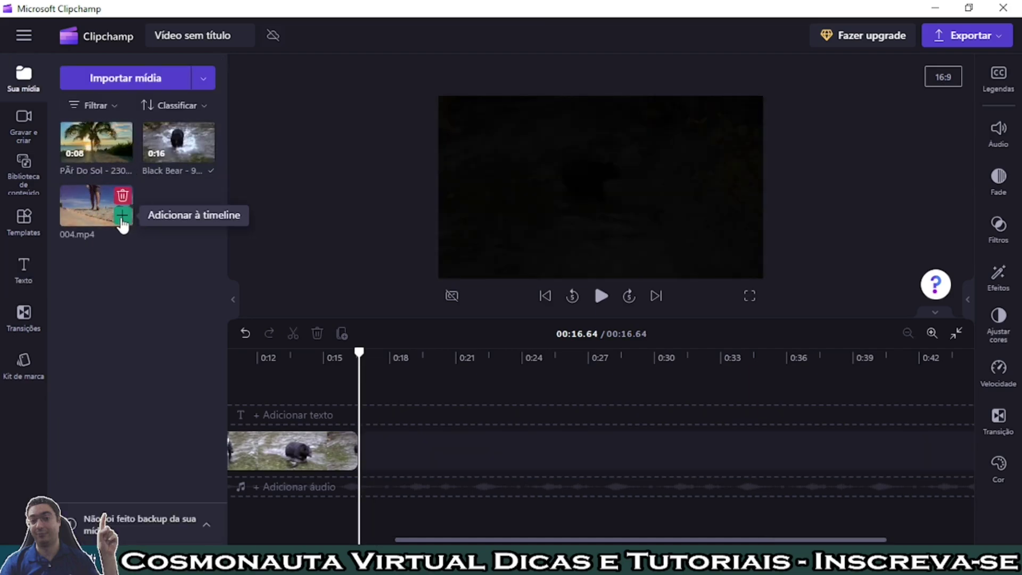
Try adding the sunset clip after the bear clip on the timeline and delete it again.
click(122, 152)
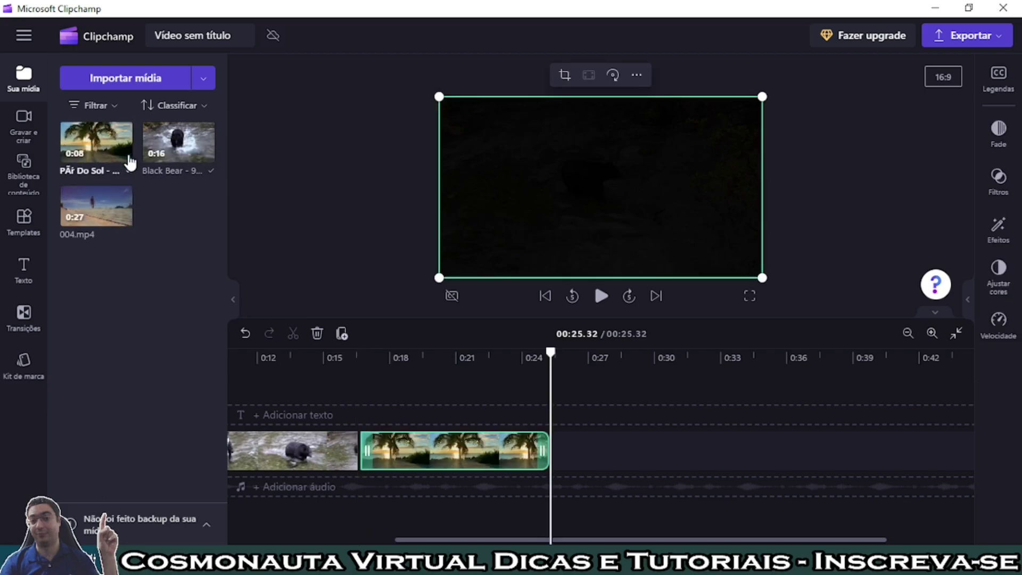
drag(115, 140, 95, 165)
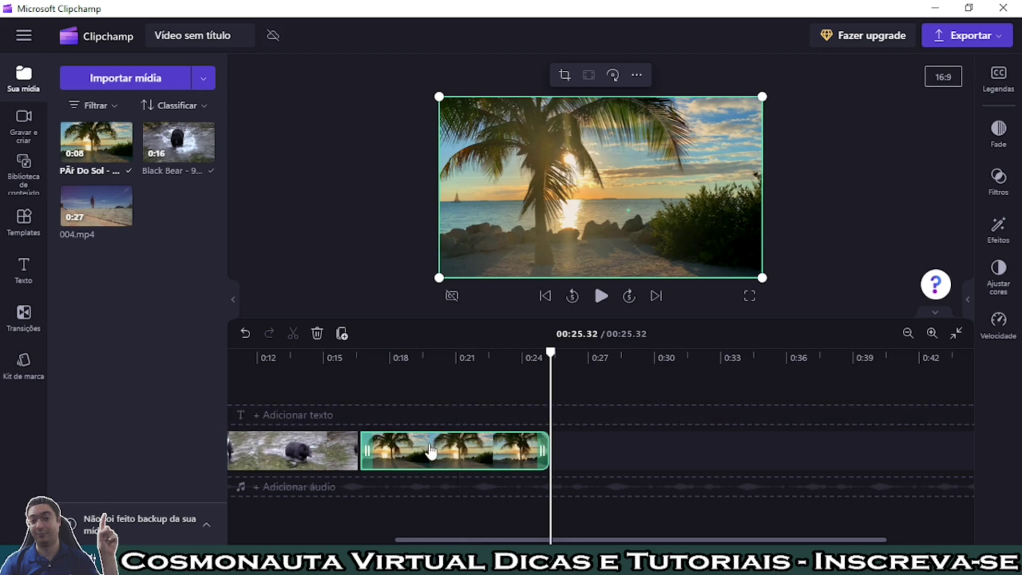
key(Delete)
Split the Black Bear clip at 00:05.73, where the bear splashes through the water.
drag(559, 541, 277, 401)
click(278, 392)
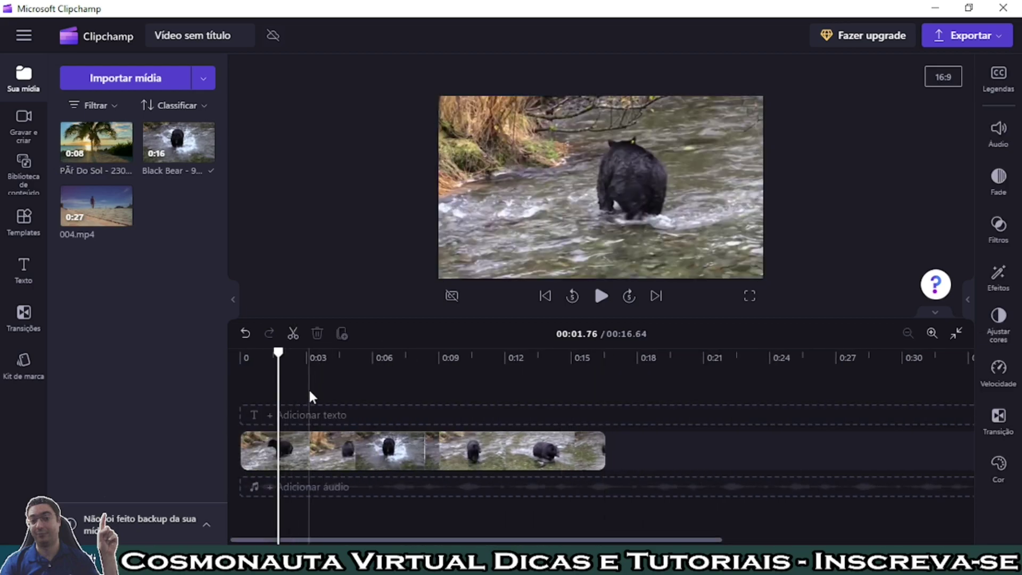
key(space)
key(space)
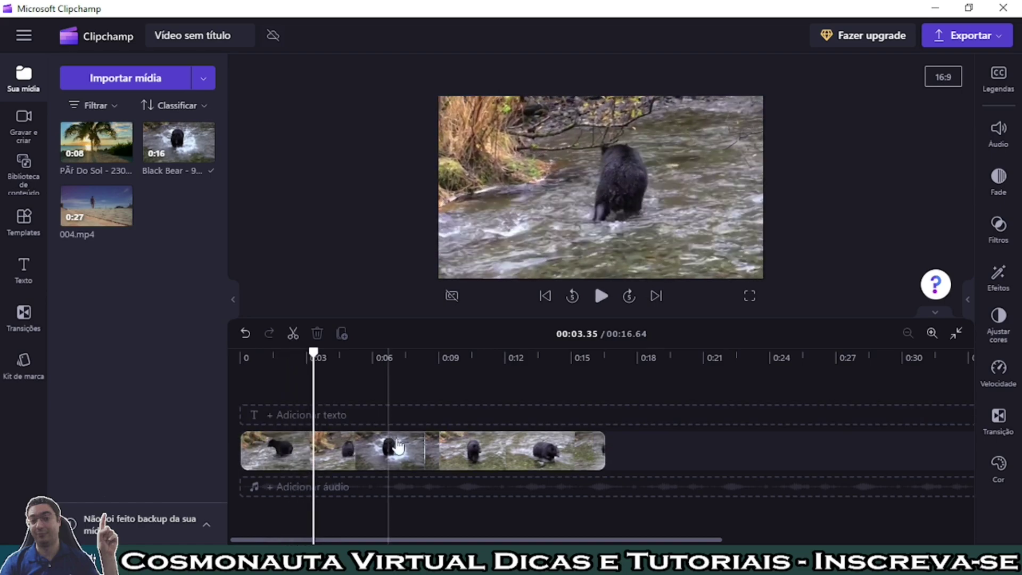
click(329, 437)
drag(313, 352, 365, 354)
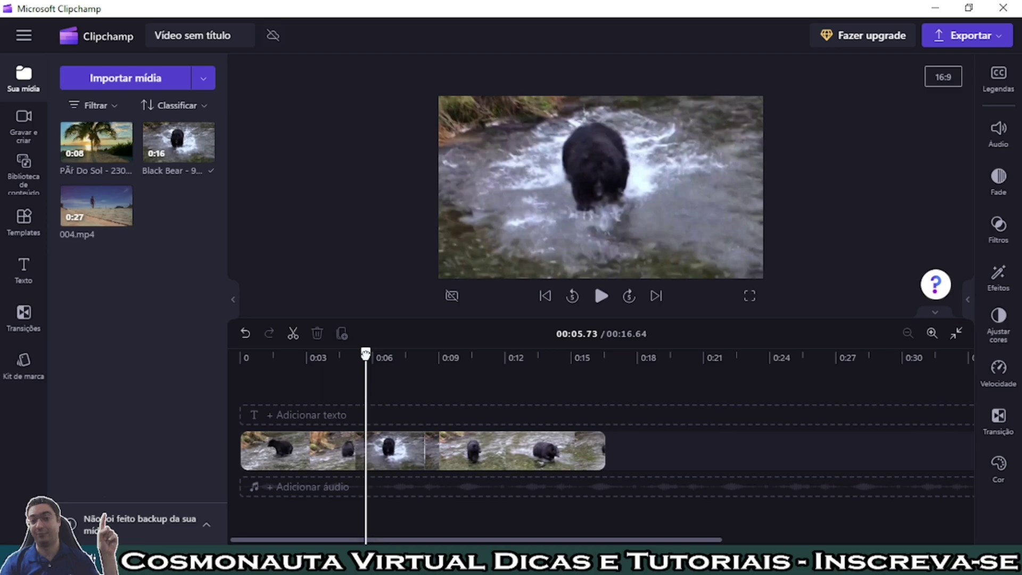
click(405, 456)
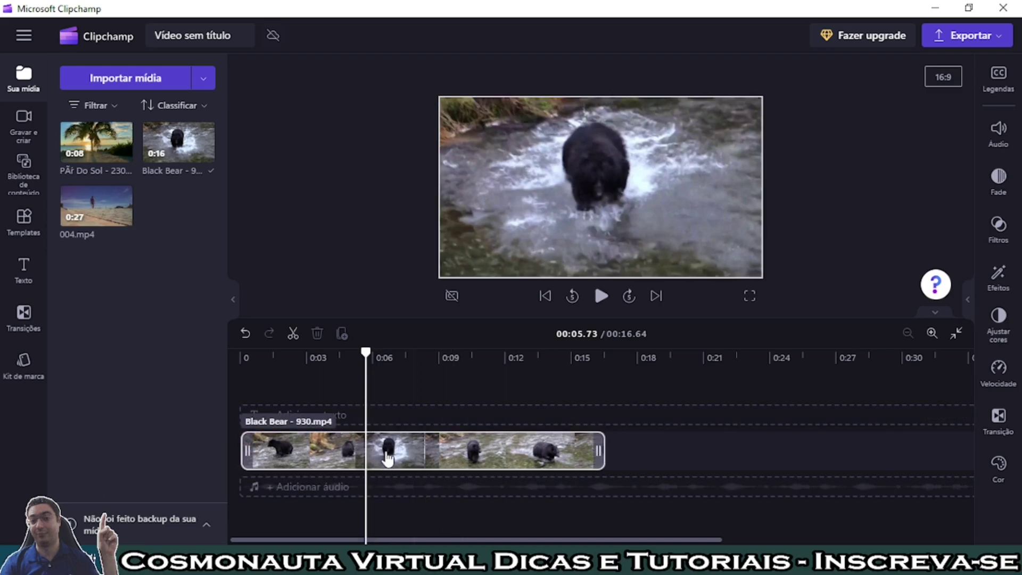
key(s)
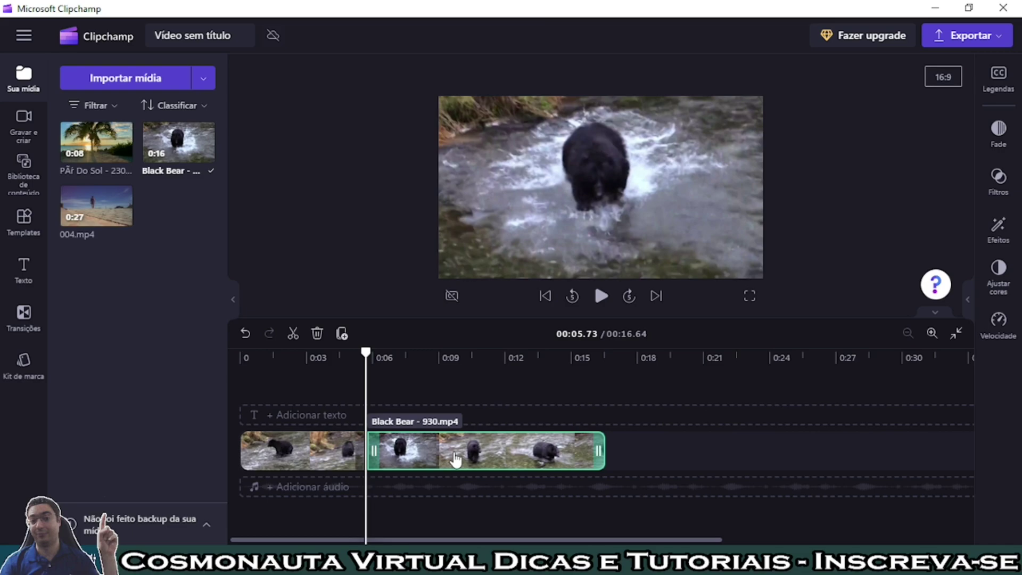
Play the second part of the bear clip up to 00:08.65 and split it there.
key(space)
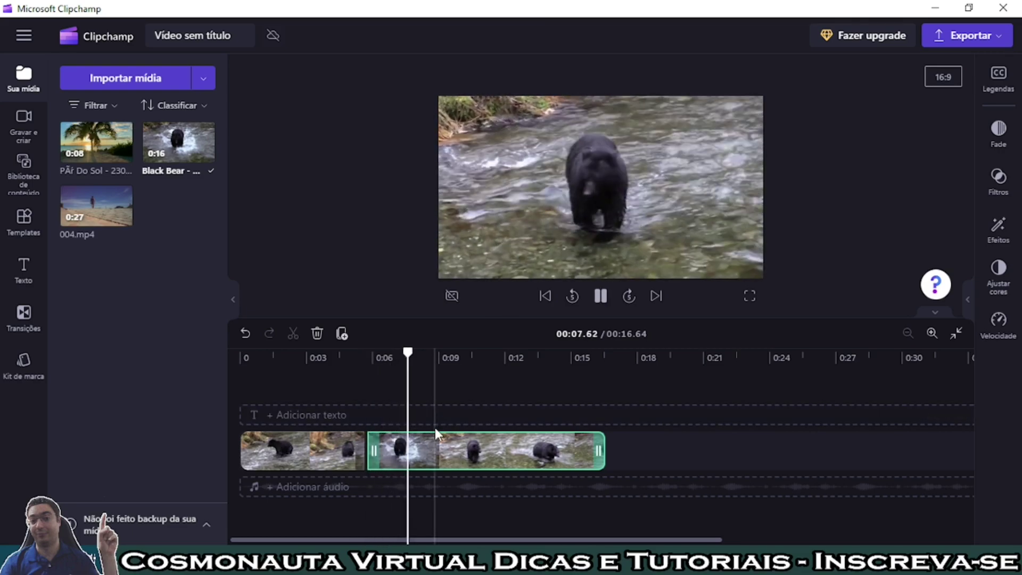
key(space)
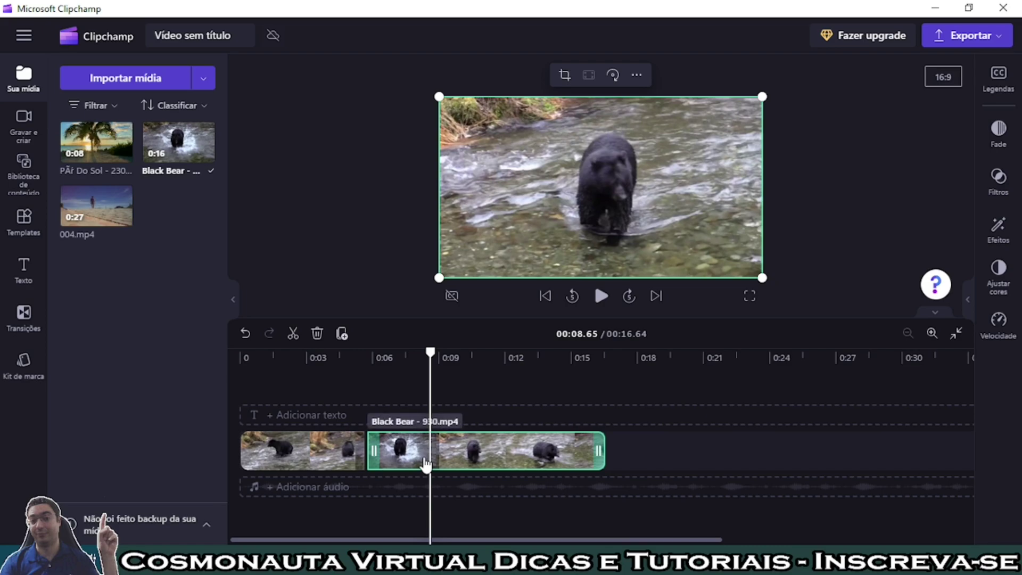
key(s)
Apply the Girar effect that has Quique, Laço and Reverter options to the short middle segment of the bear clip.
drag(430, 353, 381, 353)
click(396, 458)
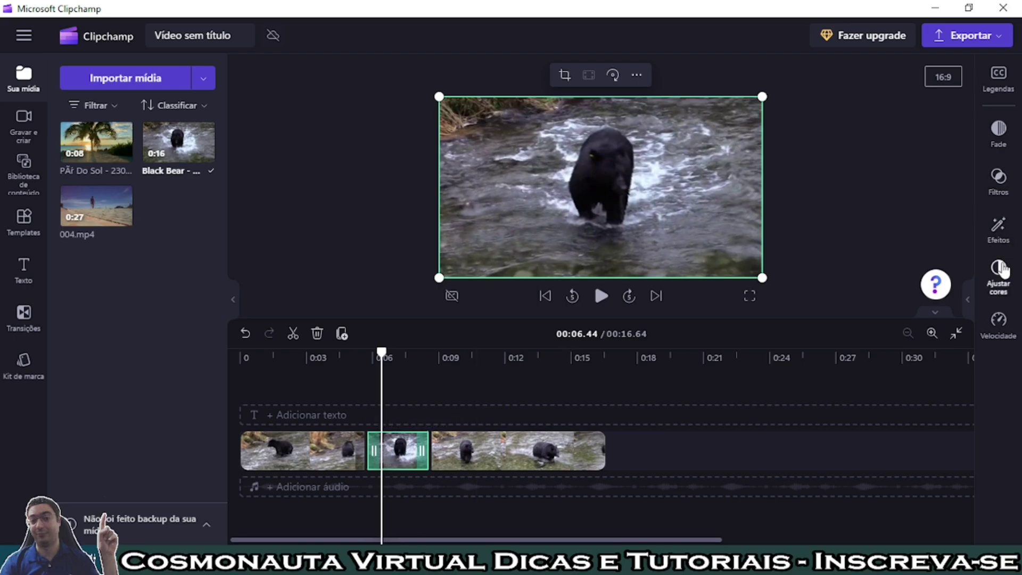
click(996, 228)
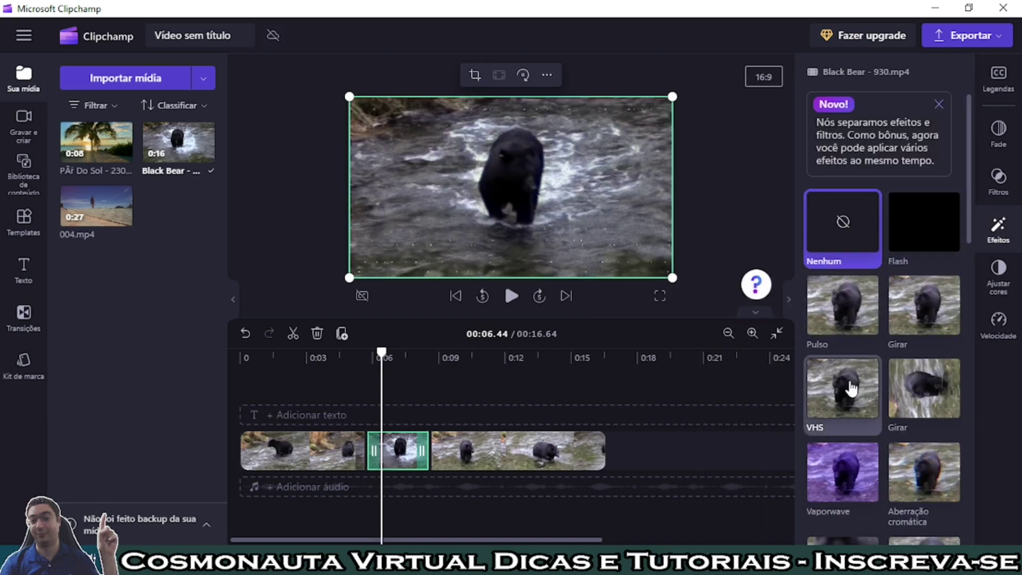
click(934, 323)
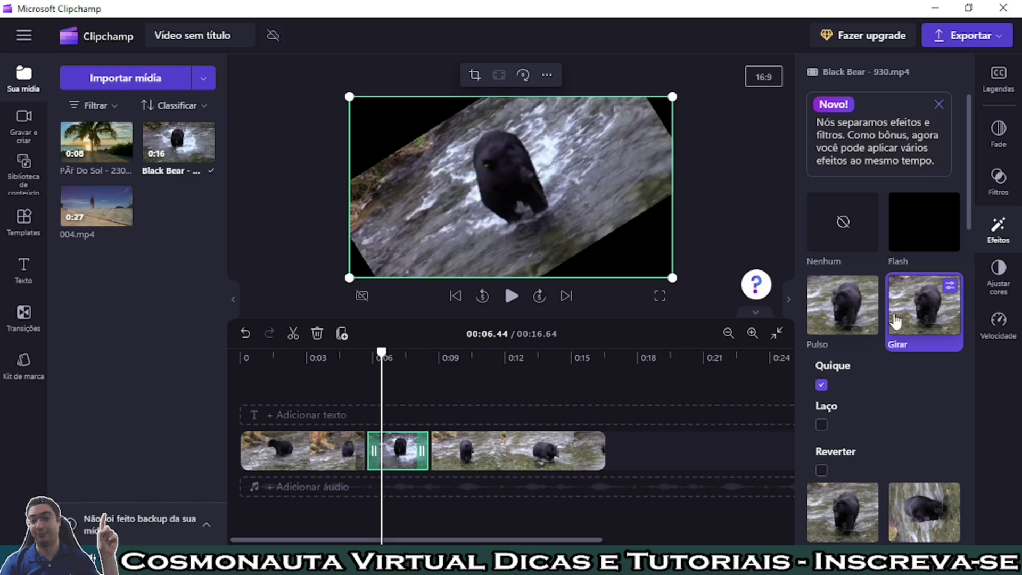
Play the timeline twice across the middle segment to preview its Girar effect.
drag(380, 351, 354, 351)
key(space)
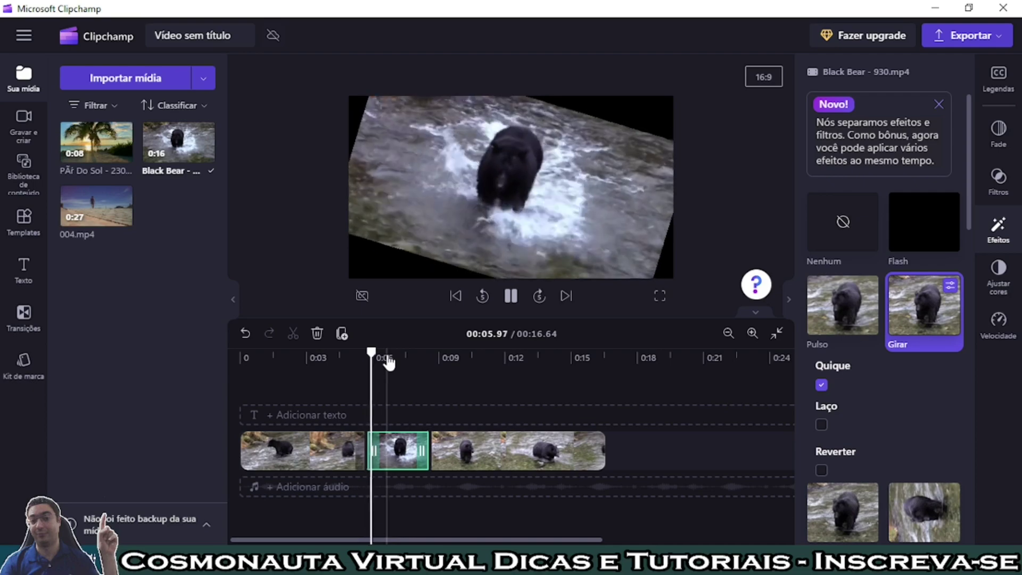
key(space)
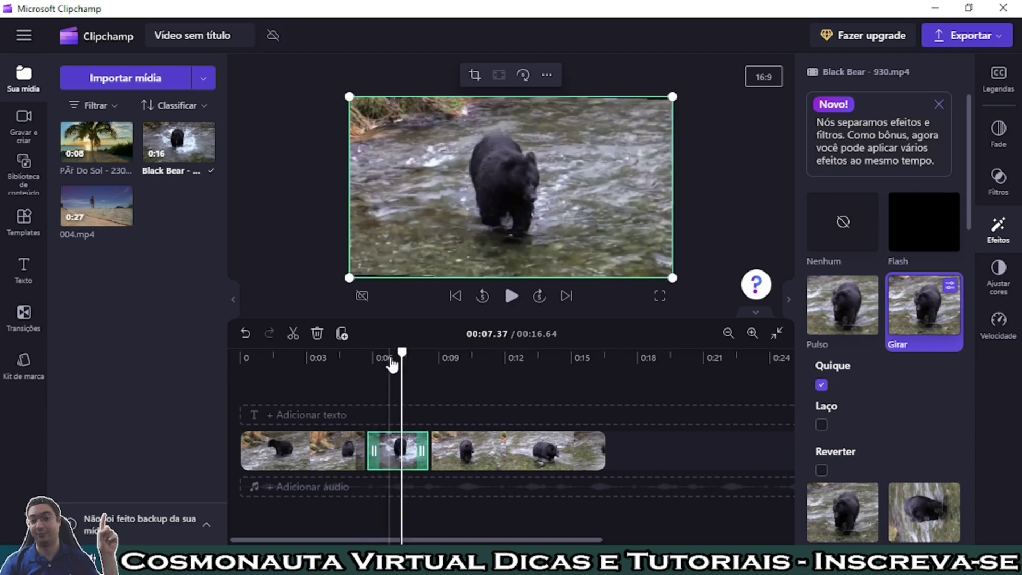
click(370, 359)
key(space)
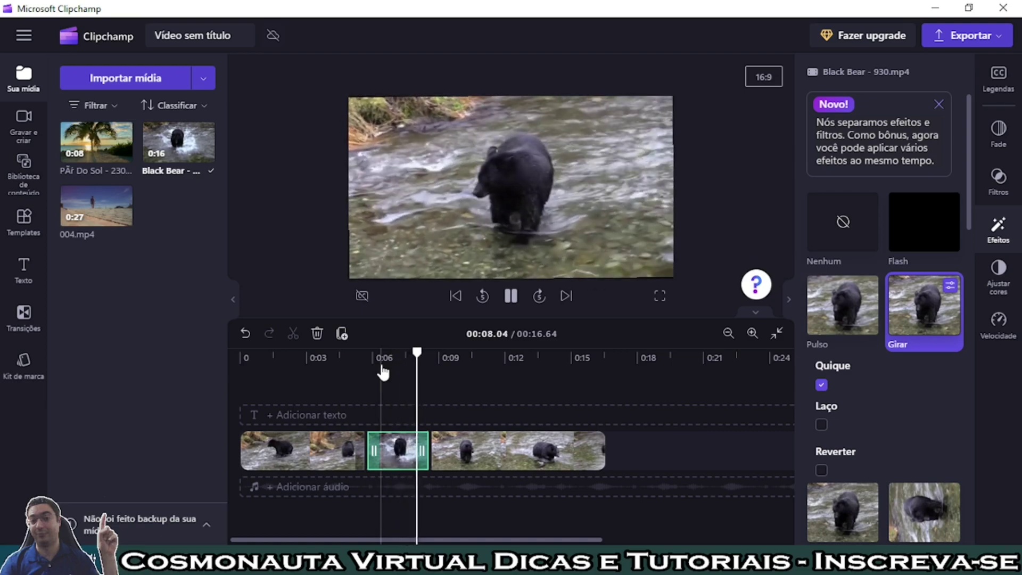
key(space)
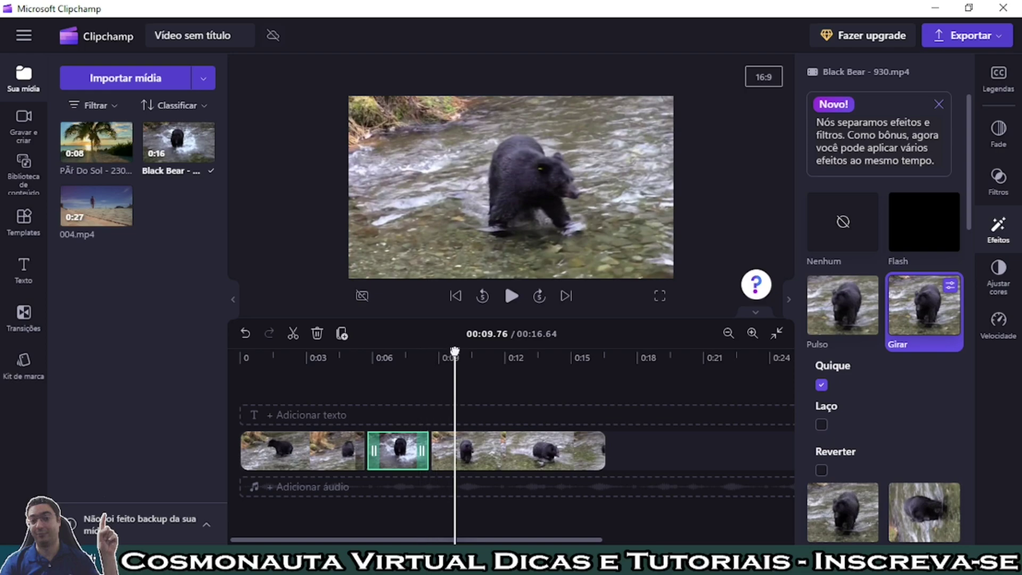
Enable Laço and disable Quique for the Girar effect, and replay the middle segment to check the rotation.
drag(454, 352, 412, 352)
scroll(897, 407, down, 1)
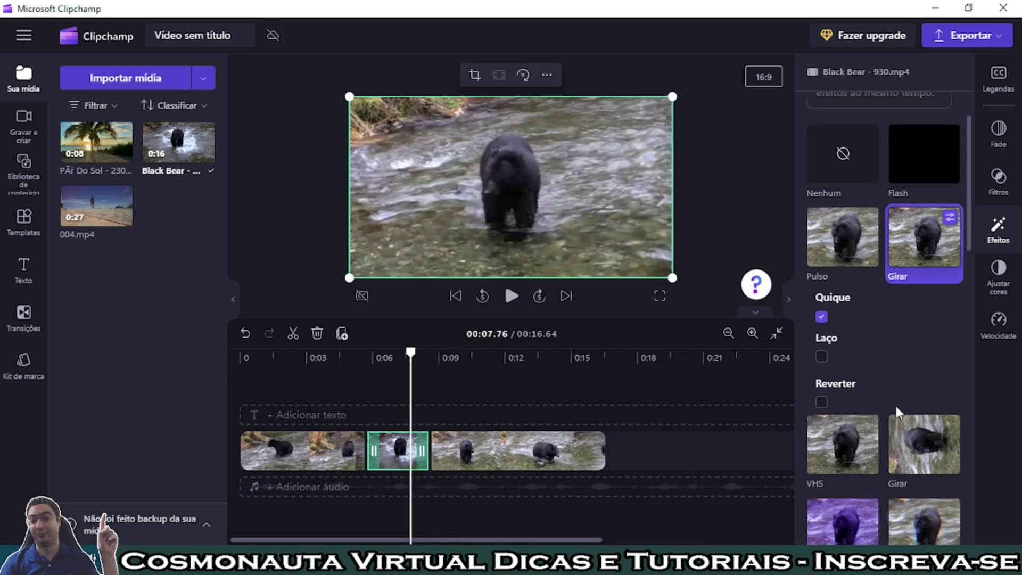
scroll(912, 319, up, 1)
scroll(912, 323, down, 2)
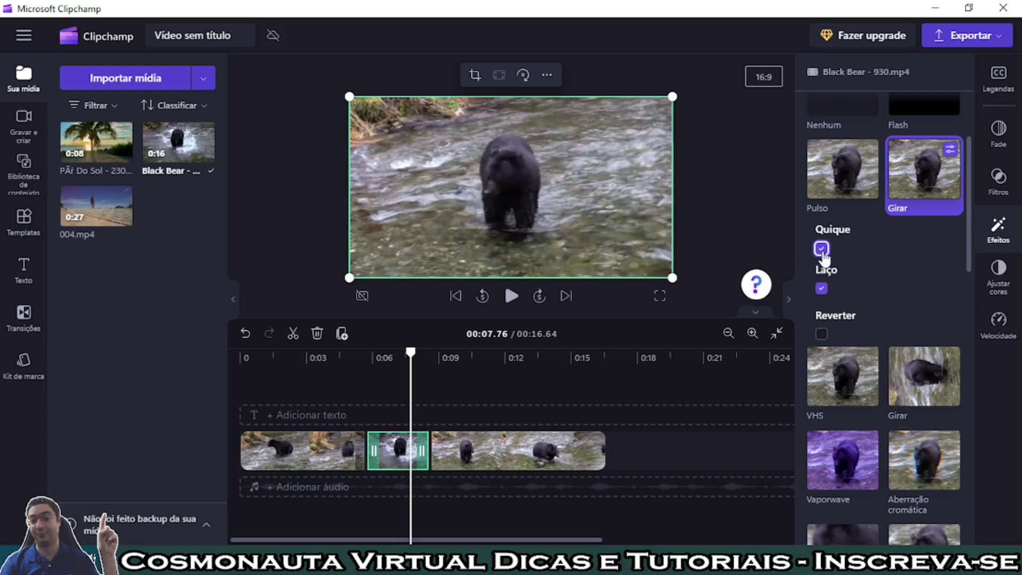
click(821, 249)
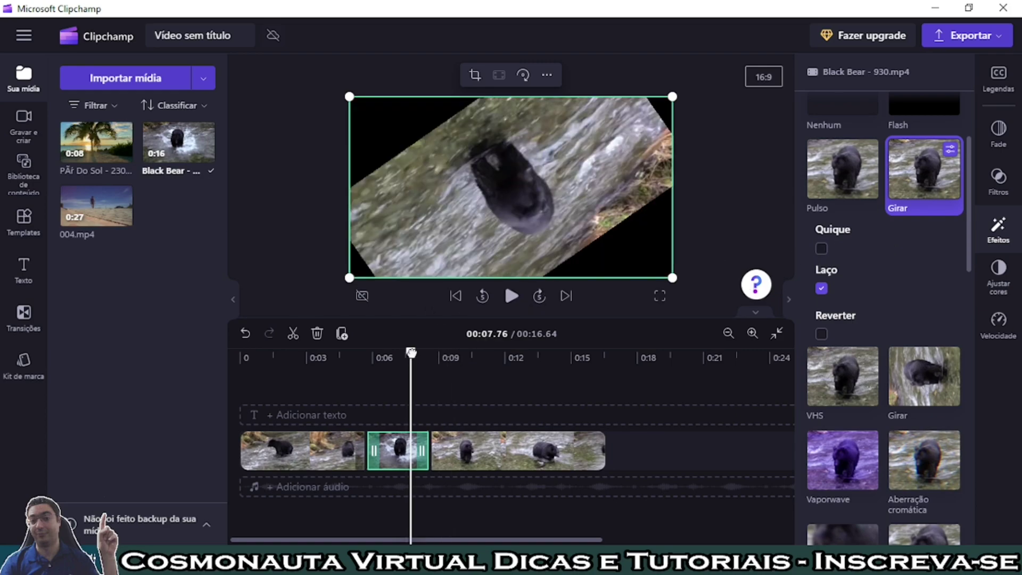
drag(411, 352, 354, 352)
key(space)
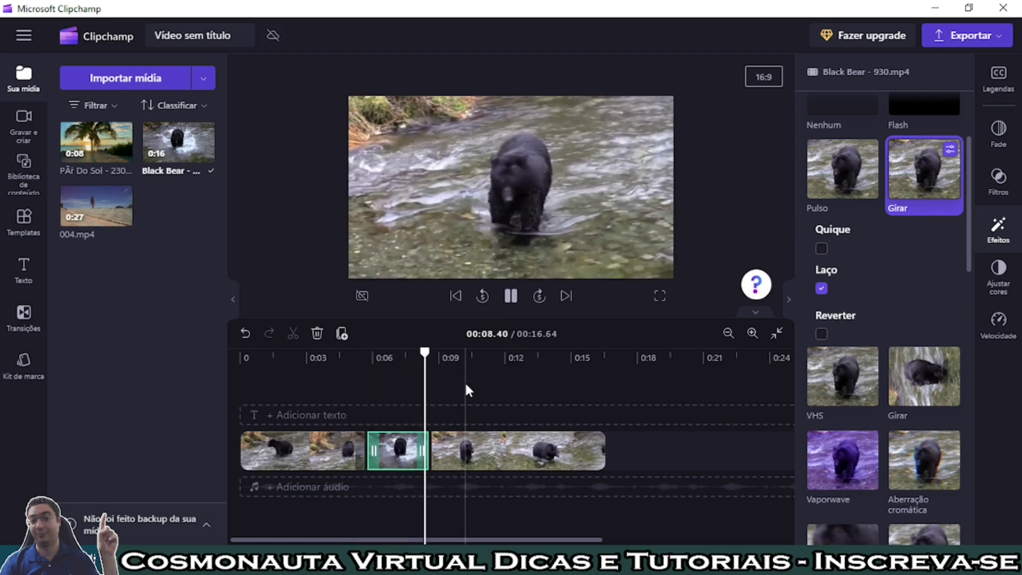
key(space)
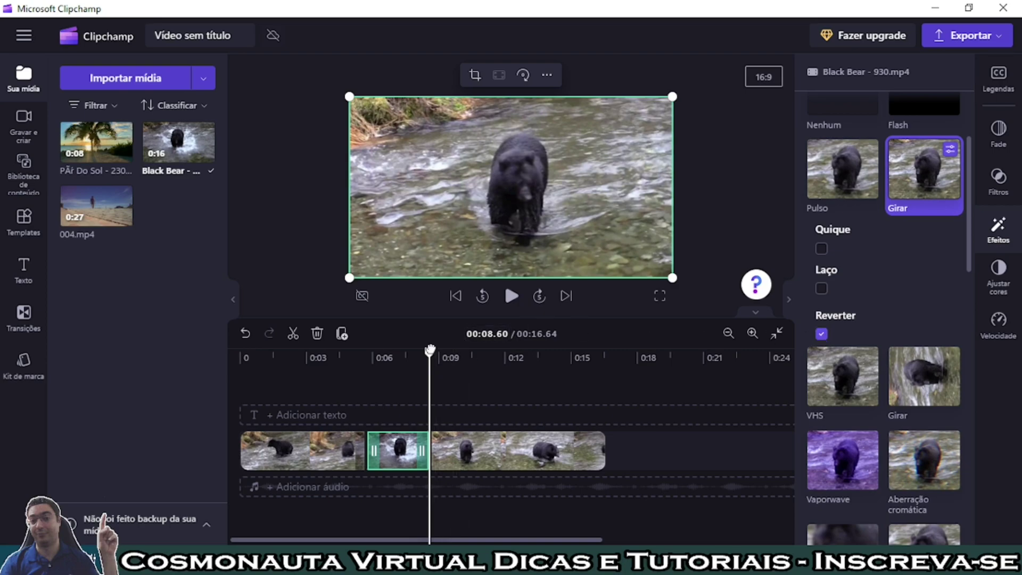
Enable Reverter instead of Laço for the Girar effect, and replay the middle segment to compare the rotation direction.
drag(430, 350, 349, 351)
key(space)
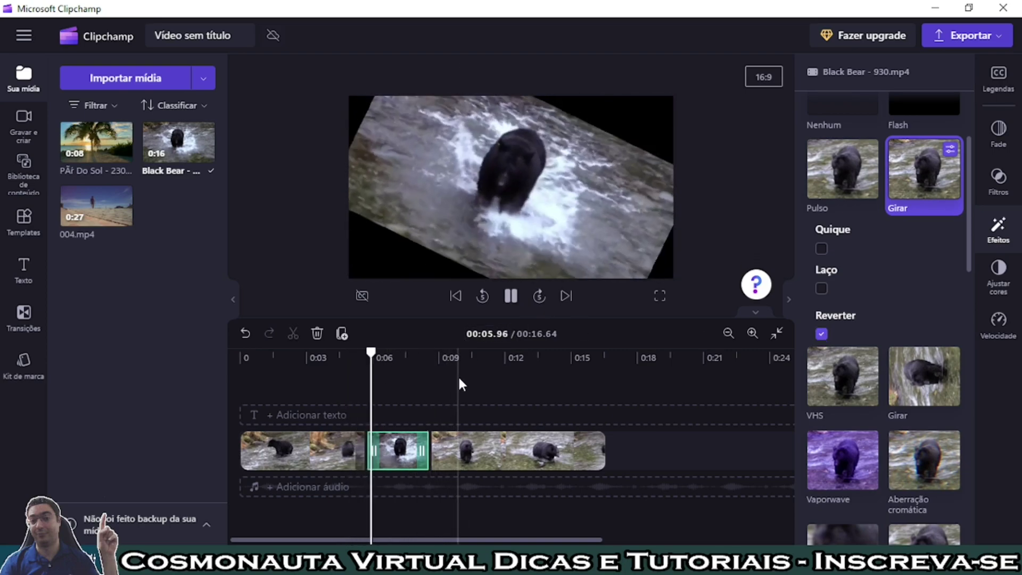
click(821, 288)
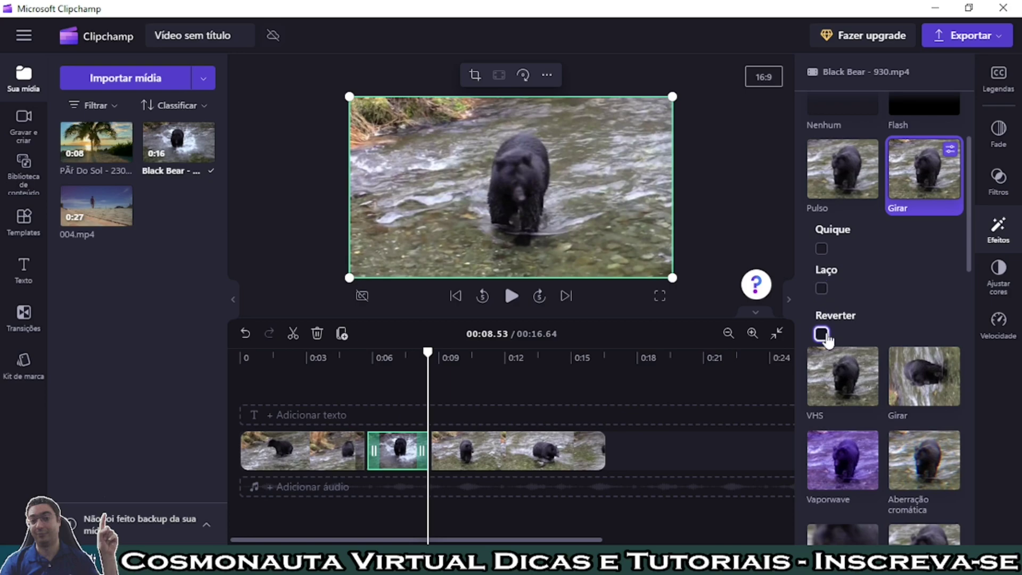
drag(427, 351, 370, 351)
key(space)
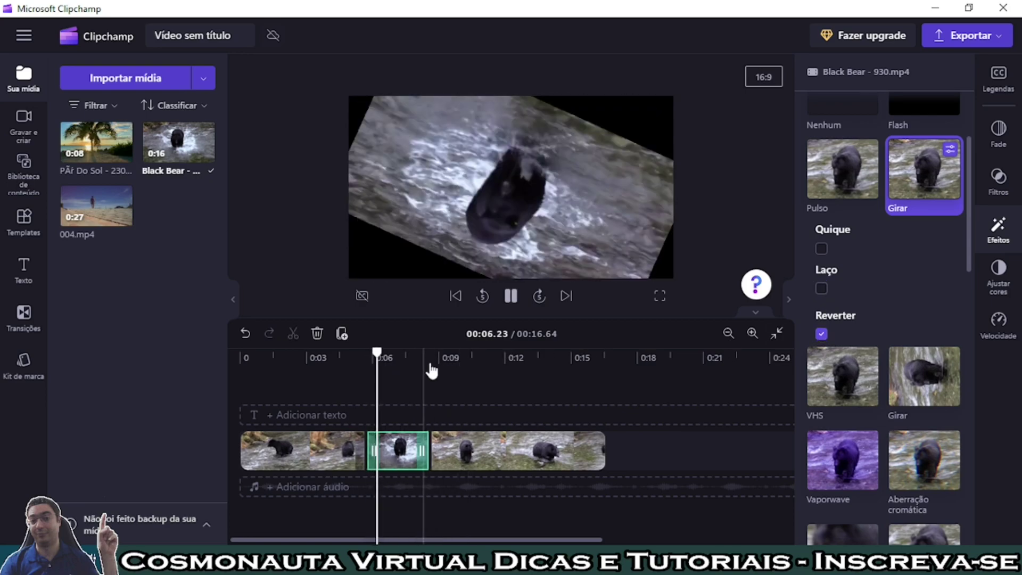
Enable Quique and Laço together with Reverter for the Girar effect, and replay the middle segment.
key(space)
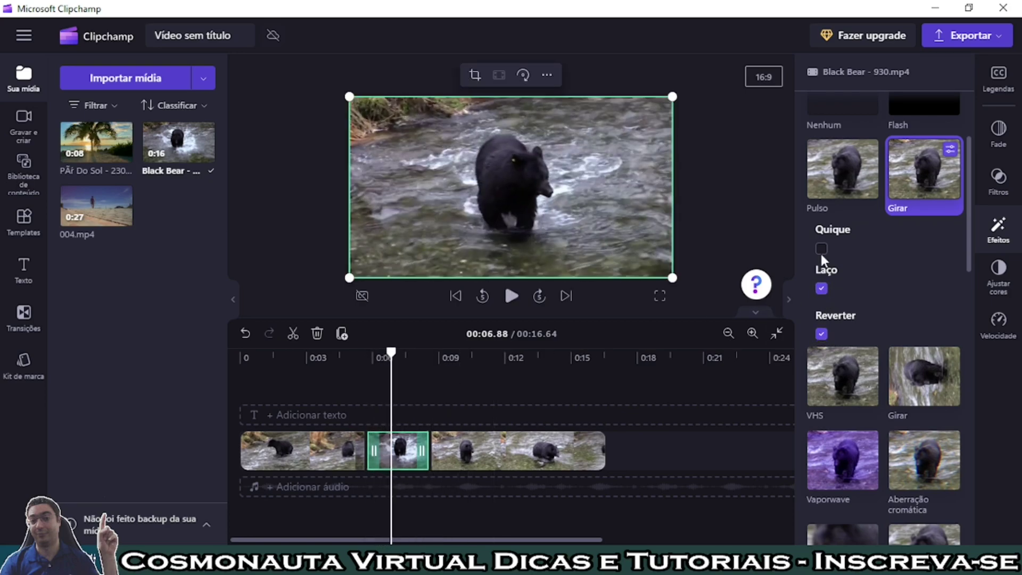
click(821, 248)
drag(391, 353, 358, 355)
key(space)
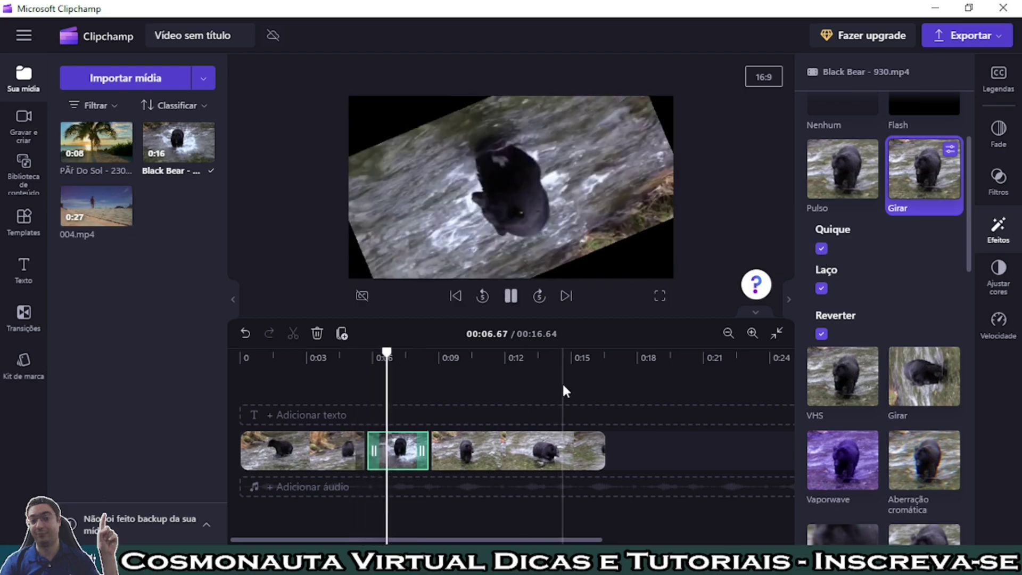
key(space)
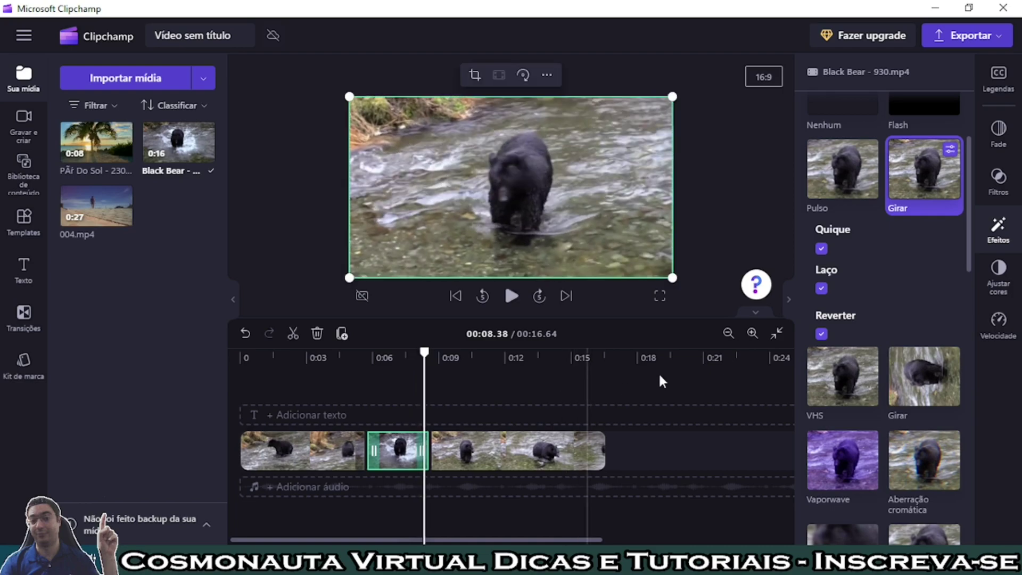
Disable Laço and Reverter for the Girar effect, keep only Quique enabled, and replay the middle segment.
click(821, 334)
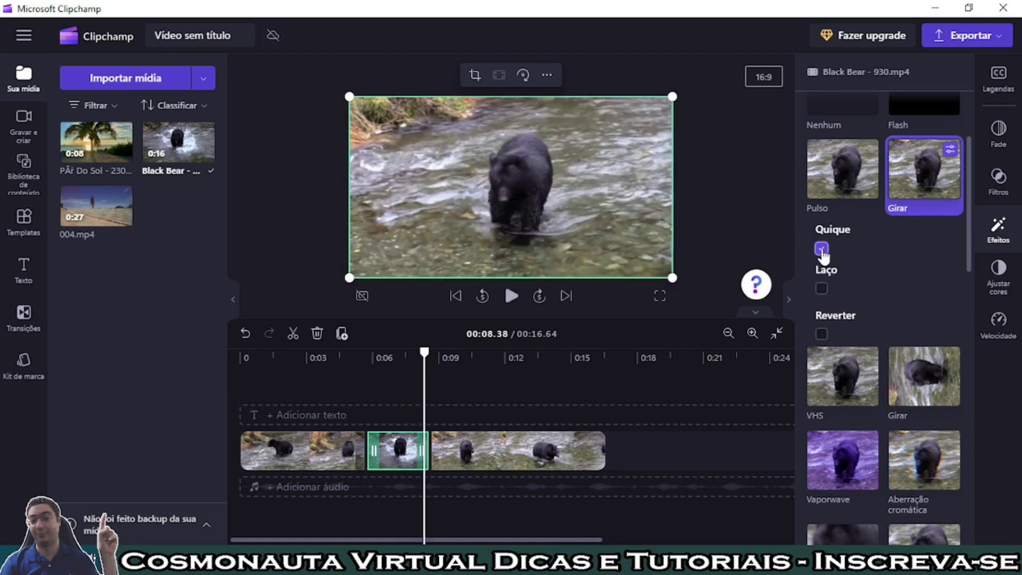
drag(428, 354, 350, 354)
key(space)
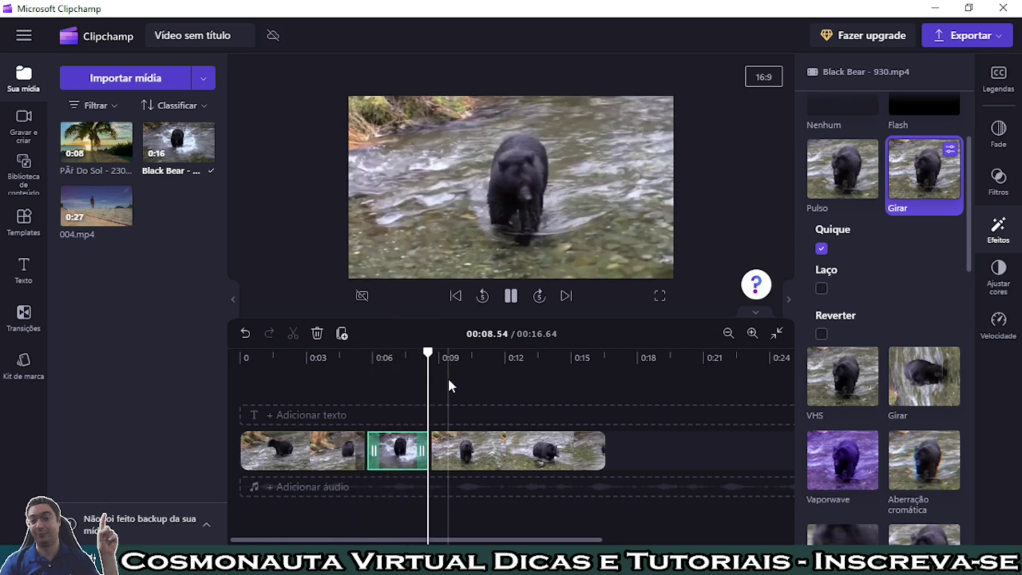
key(space)
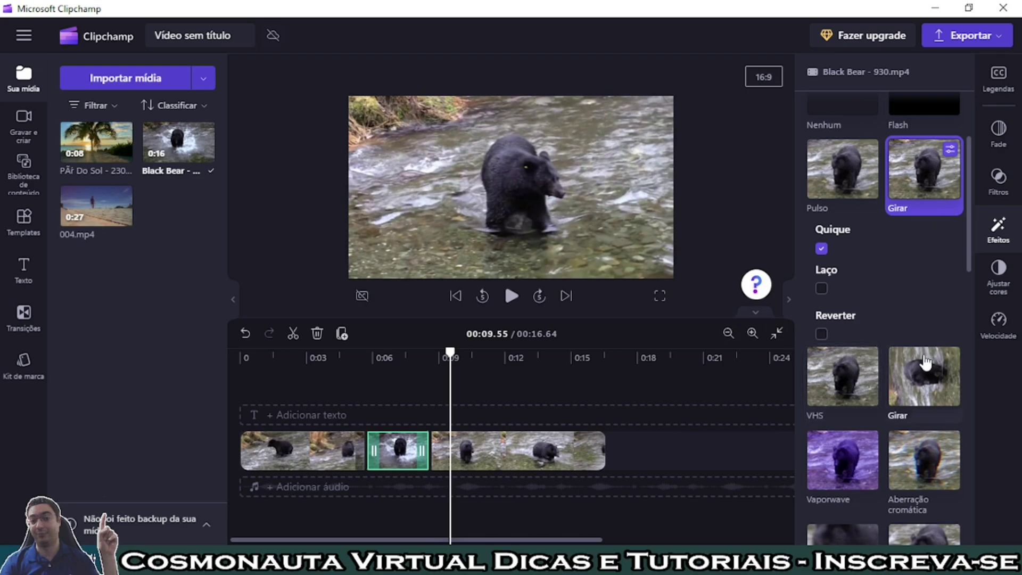
Add the second Girar effect, the one with a Velocidade setting, to the middle segment and play both effects combined.
drag(450, 352, 373, 352)
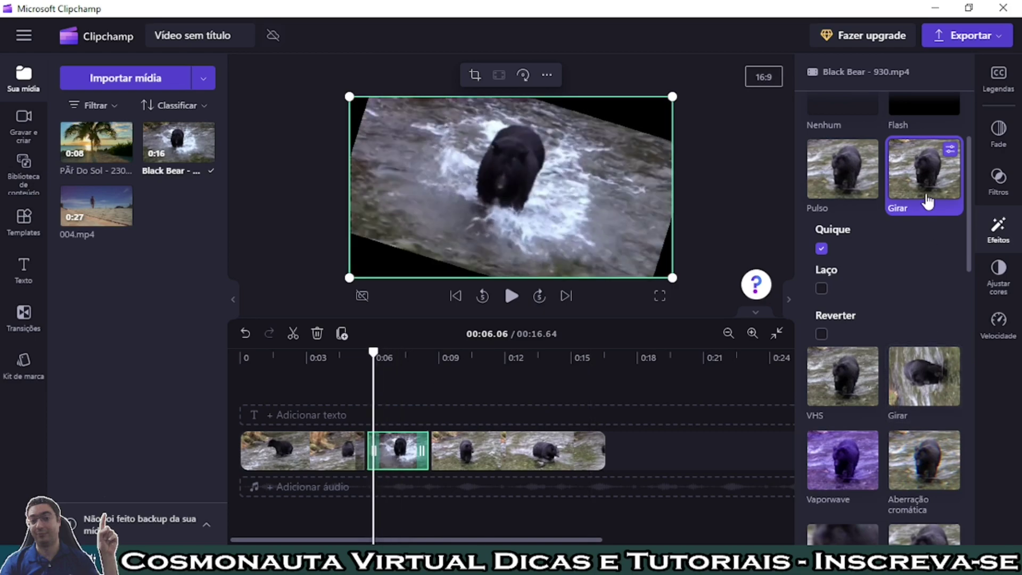
click(932, 386)
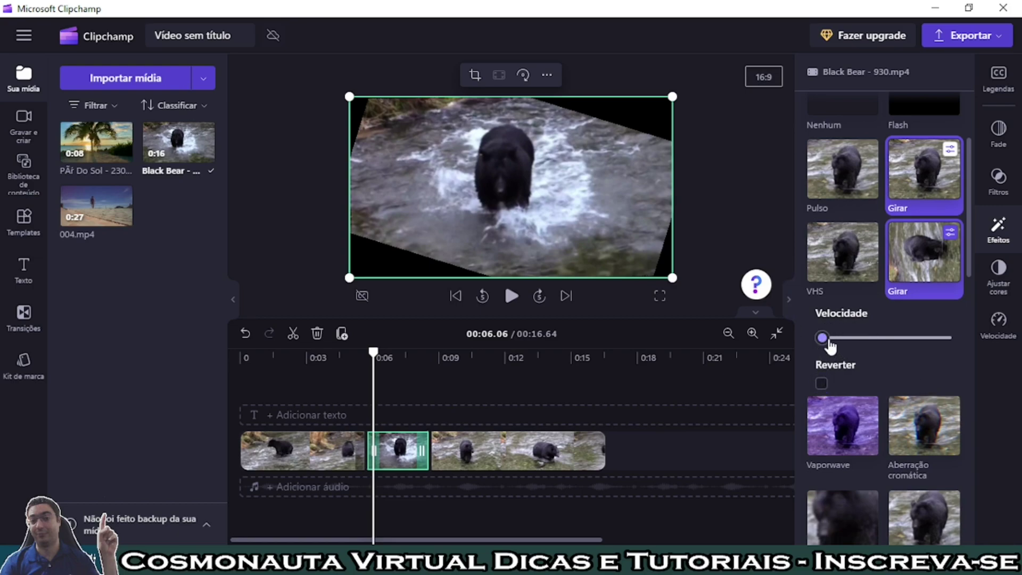
drag(373, 353, 339, 352)
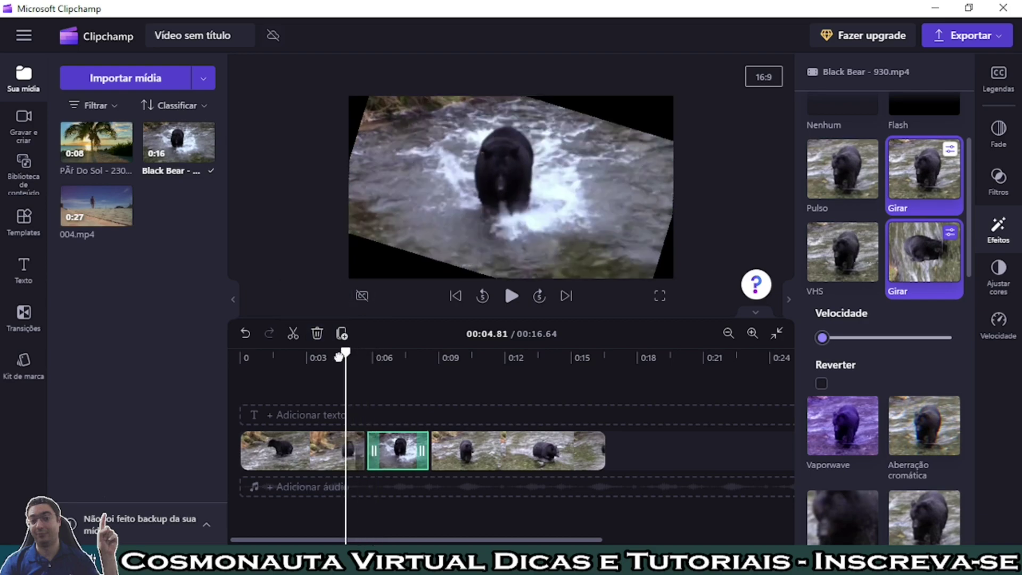
key(space)
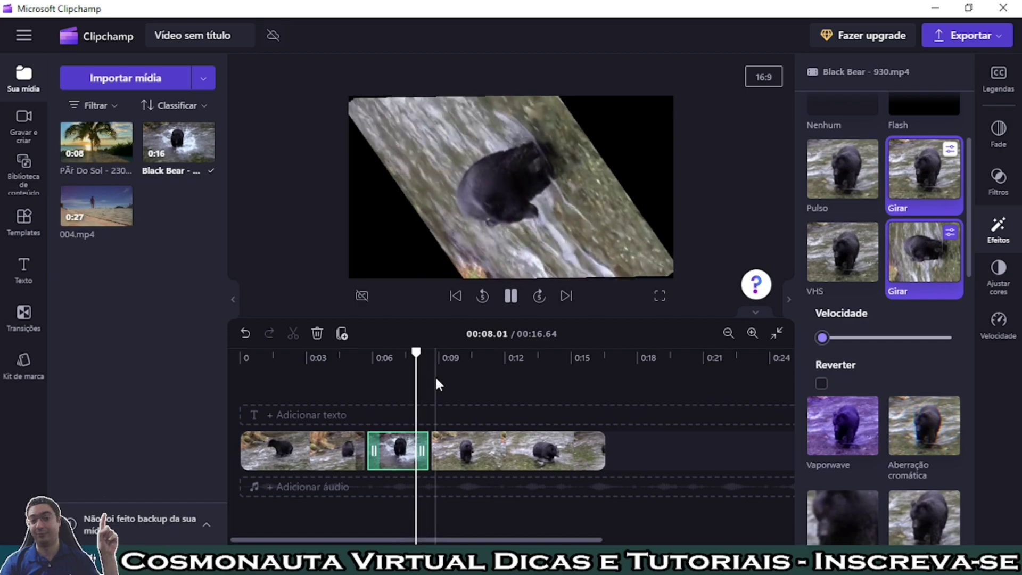
key(space)
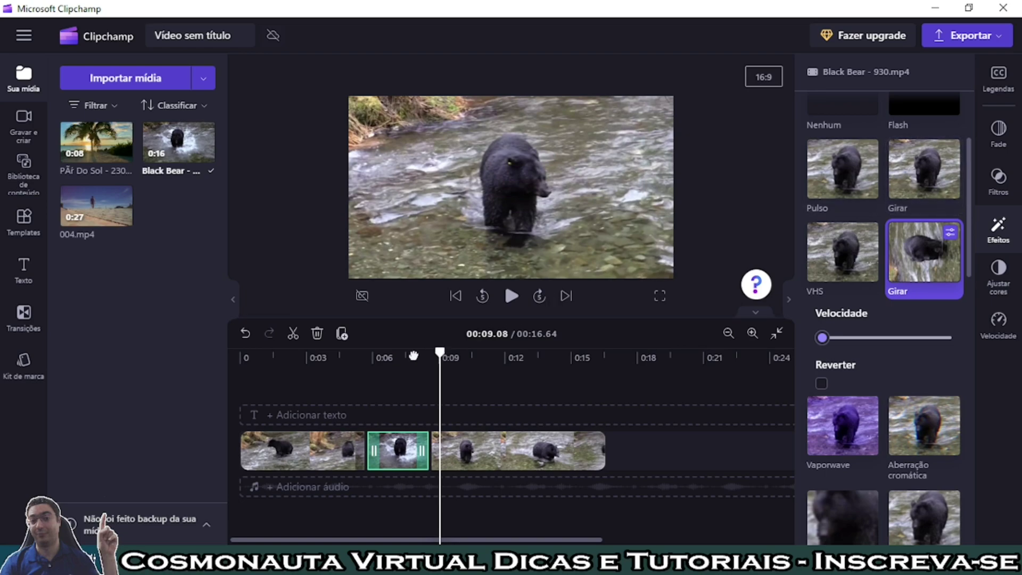
Remove the Girar effect that has Quique from the middle segment and preview only the Girar effect with Velocidade.
drag(433, 352, 353, 354)
key(space)
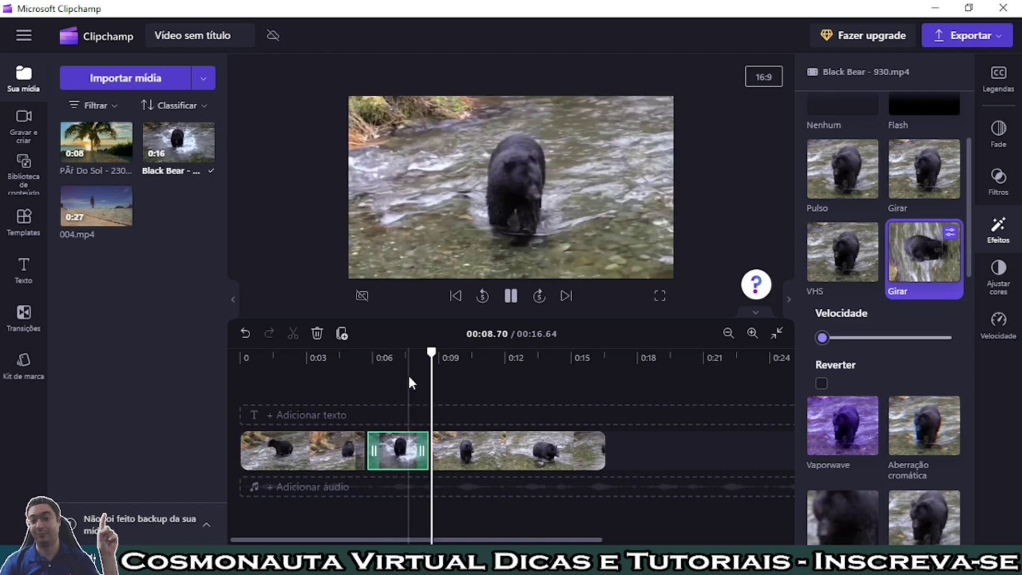
key(space)
Raise the Velocidade of the remaining Girar effect slightly above its minimum and replay the middle segment.
drag(453, 362, 397, 355)
drag(833, 343, 846, 344)
drag(397, 352, 345, 362)
key(space)
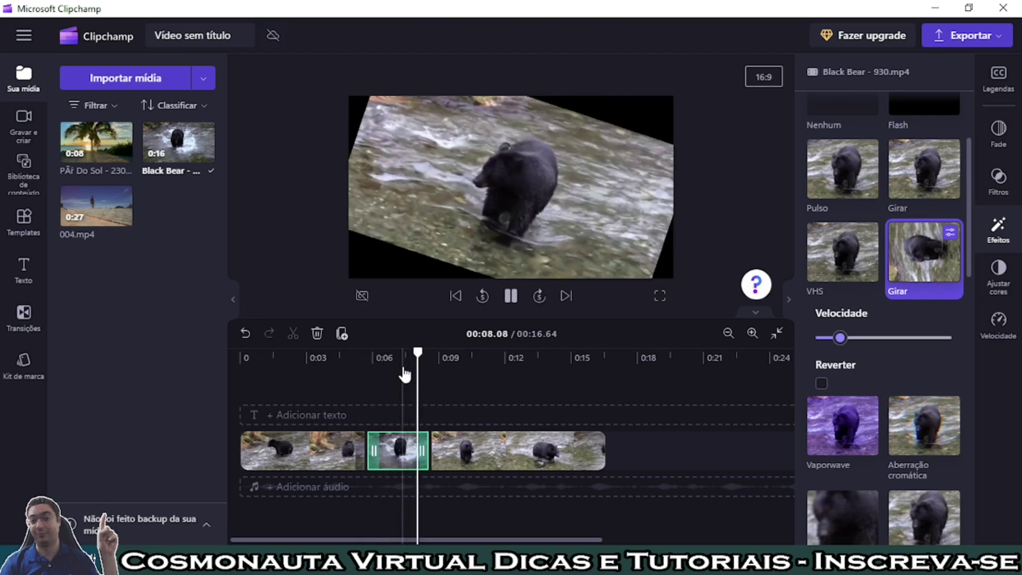
Lower the Velocidade of the Girar effect a little and play the middle segment to check the slower rotation.
key(space)
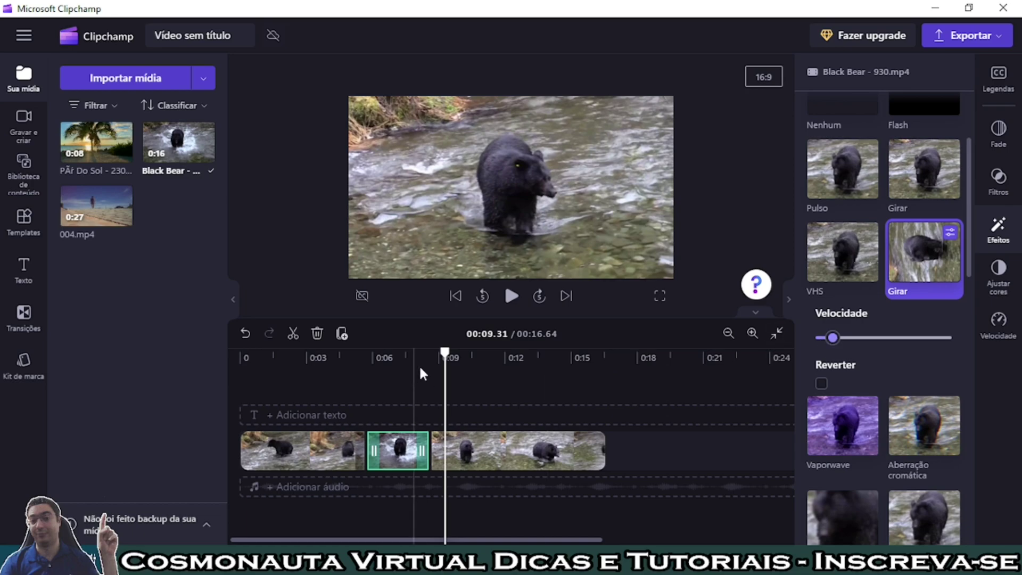
drag(446, 350, 364, 351)
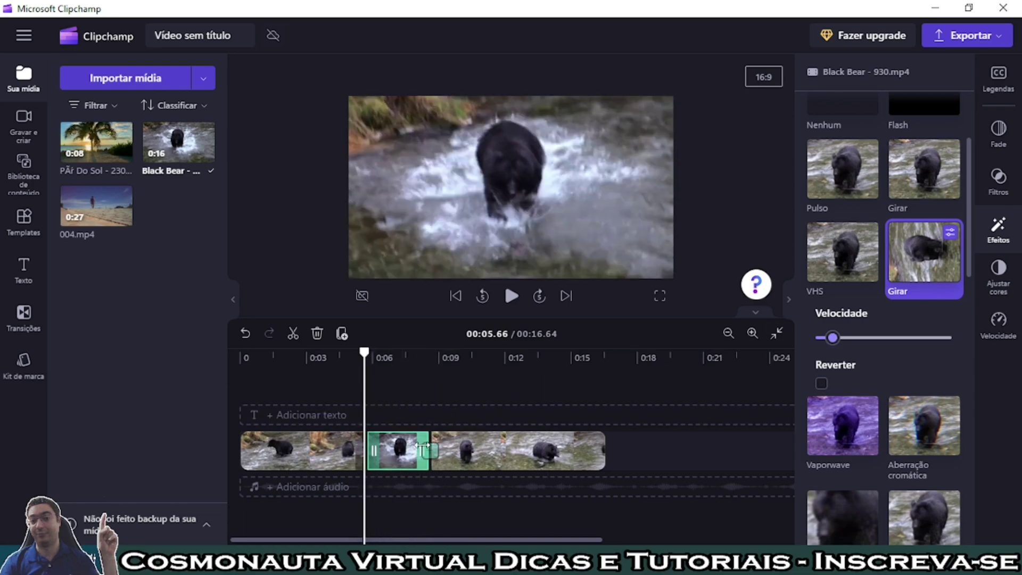
click(465, 443)
key(space)
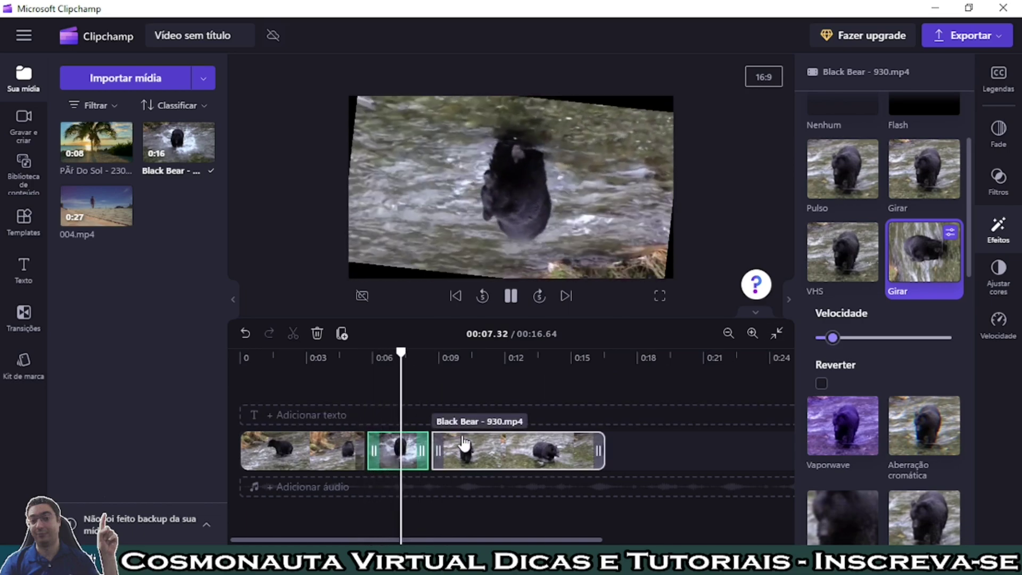
key(space)
key(Left)
key(Left)
key(Left)
key(Left)
key(Left)
key(Left)
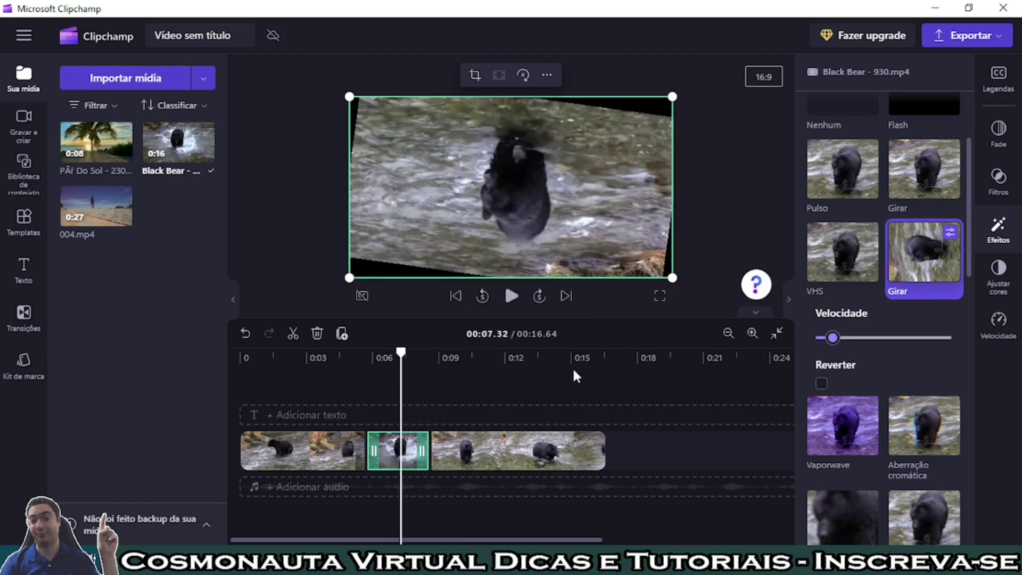
Increase the Girar effect's Velocidade by a small amount and replay from just before the middle segment.
drag(833, 341, 839, 350)
drag(839, 347, 841, 348)
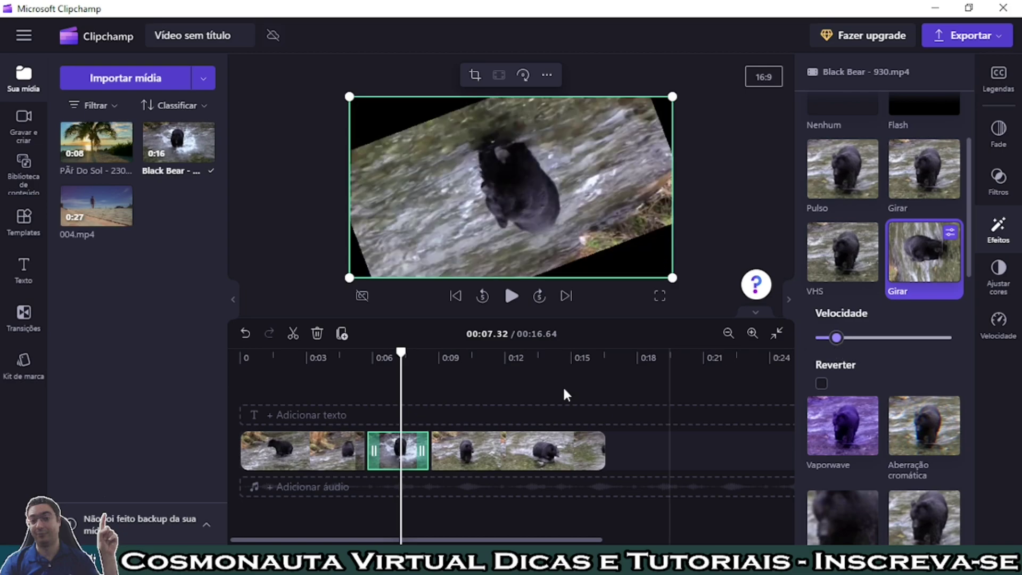
drag(402, 353, 359, 353)
key(space)
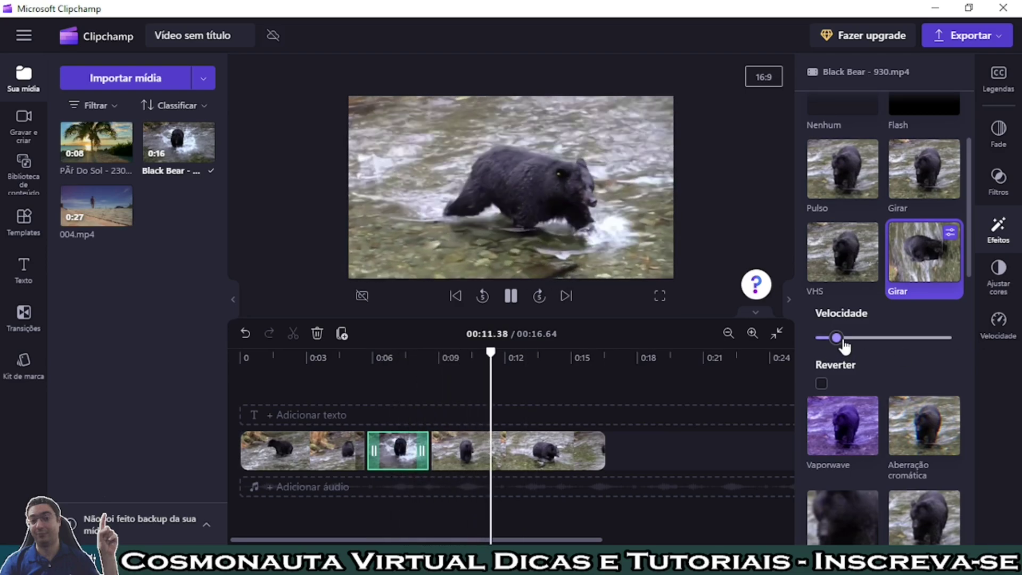
key(space)
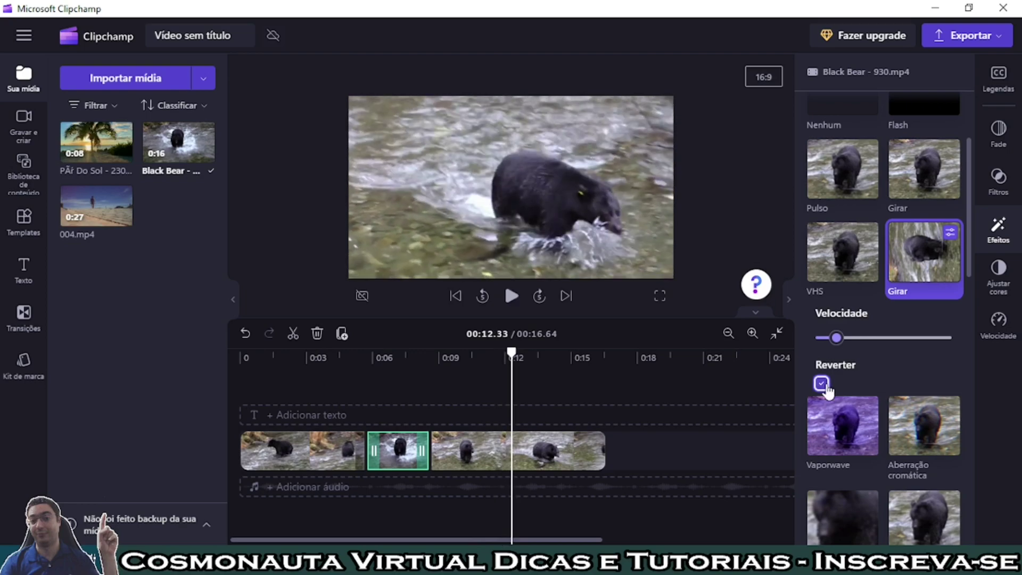
Enable Reverter for the Girar effect with Velocidade and replay the middle segment to check the reversed direction.
drag(511, 352, 353, 372)
key(space)
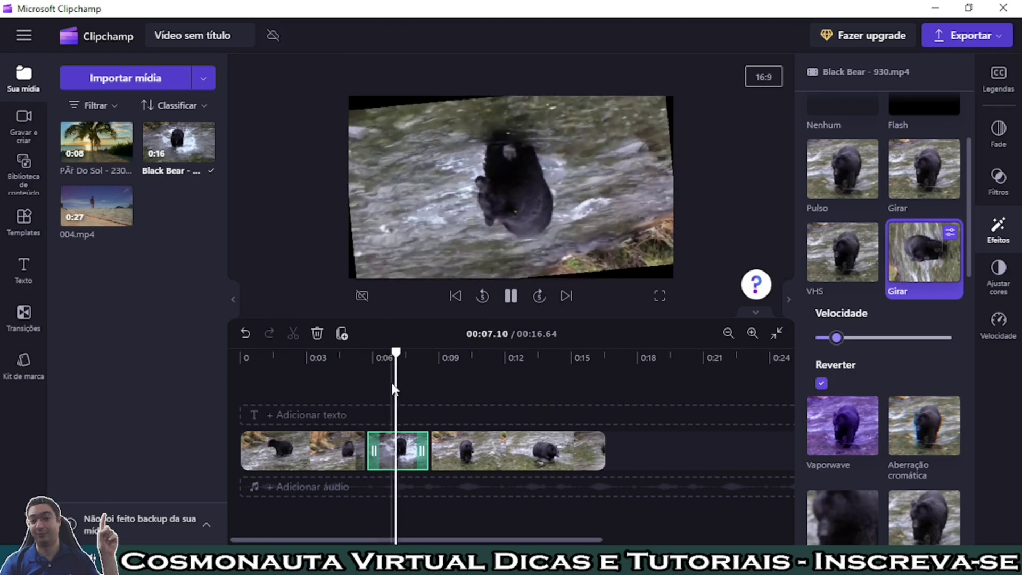
key(space)
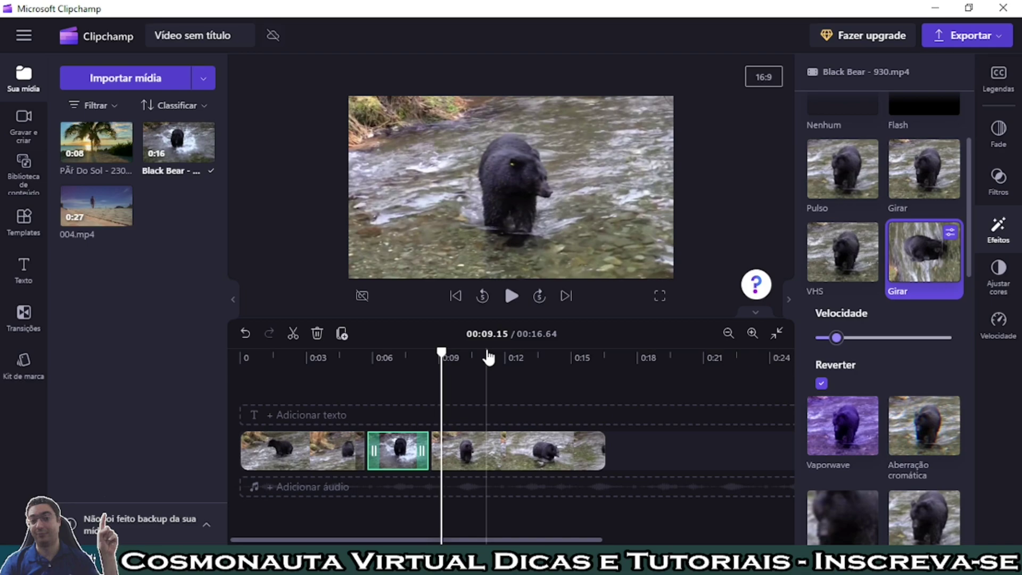
Add the Girar effect with Quique back to the middle segment, and remove both Girar effects from it.
click(926, 185)
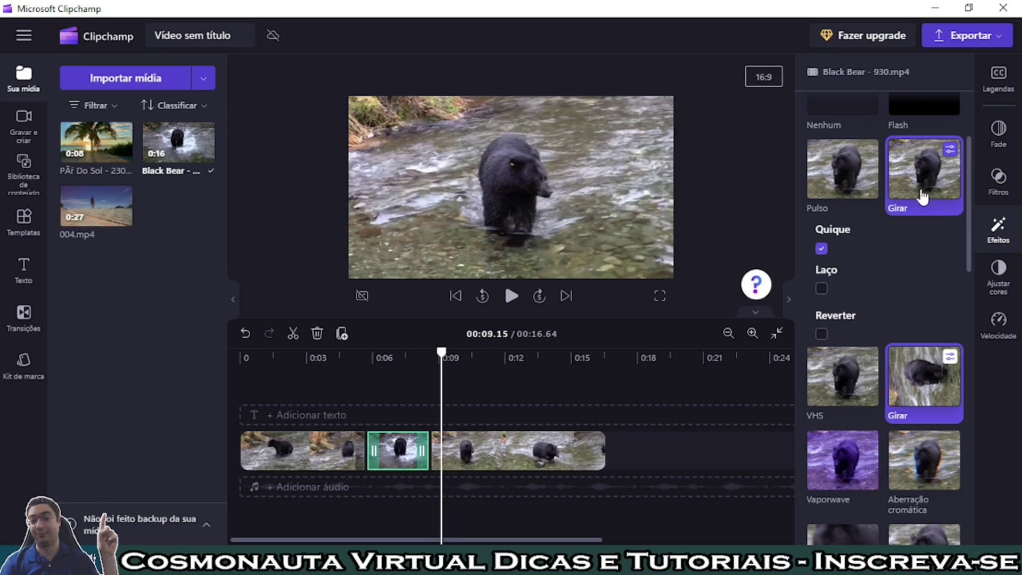
click(913, 202)
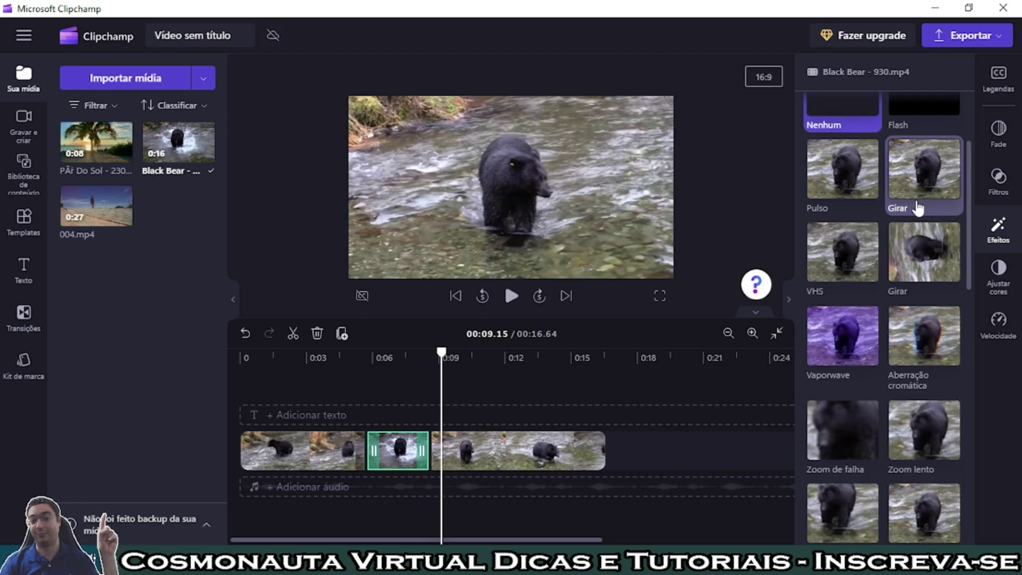